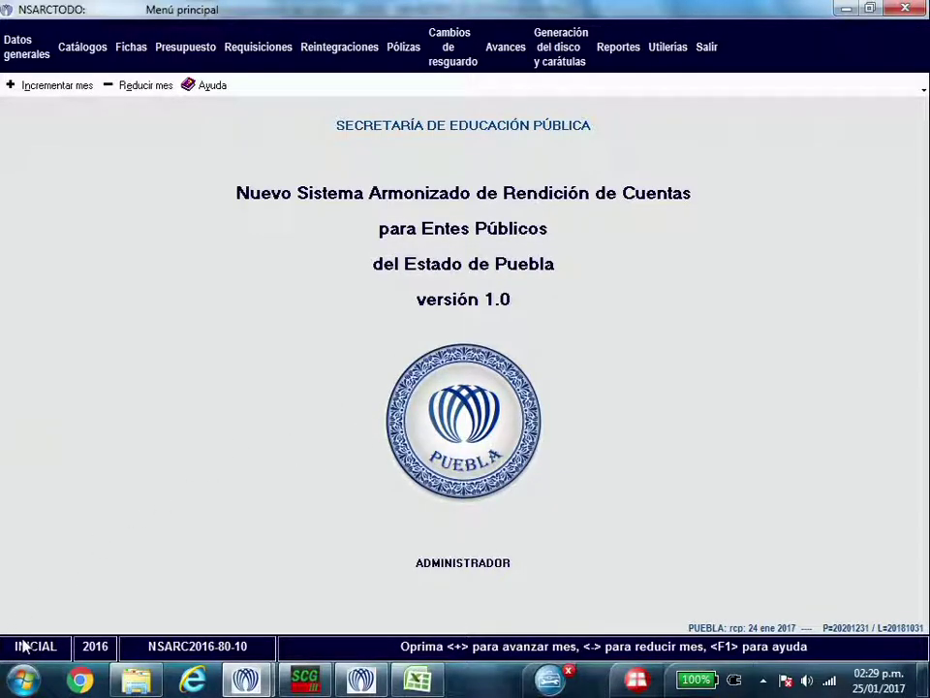
# Open the expense budget movements list to review its records, and return to the main menu
pyautogui.click(199, 46)
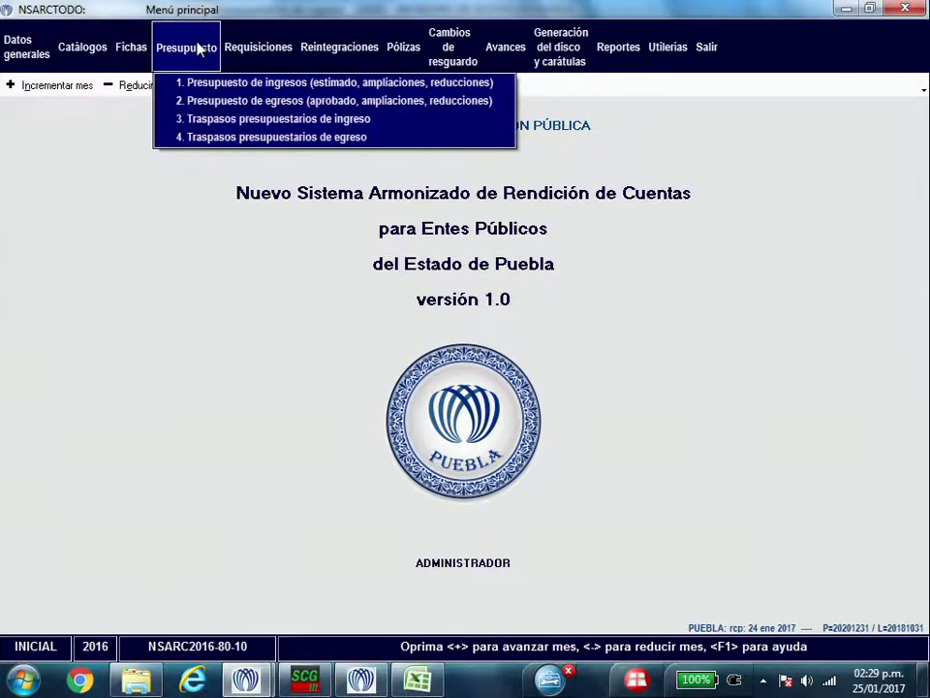
pyautogui.click(230, 100)
pyautogui.click(156, 432)
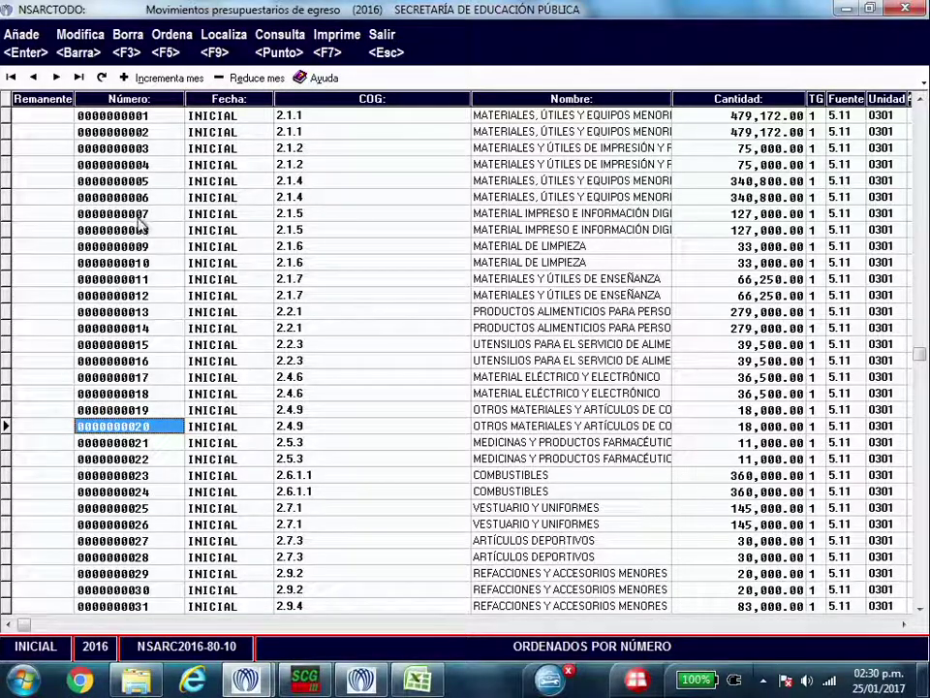
pyautogui.click(394, 62)
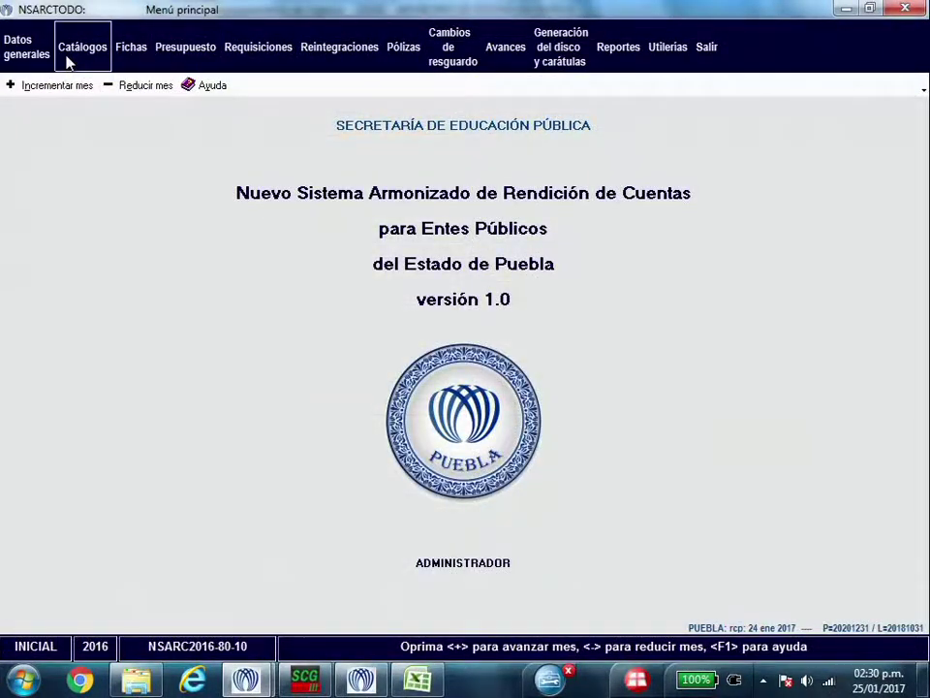
# Open the Clasificador por objeto del gasto catalog and locate classifications 2 and 3 by number
pyautogui.click(70, 60)
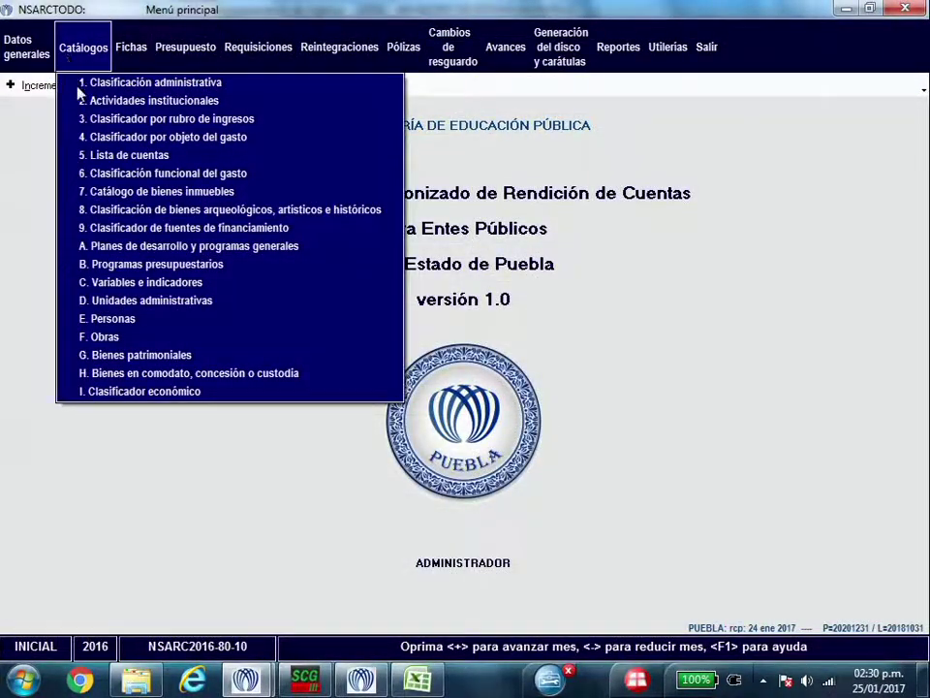
pyautogui.click(197, 142)
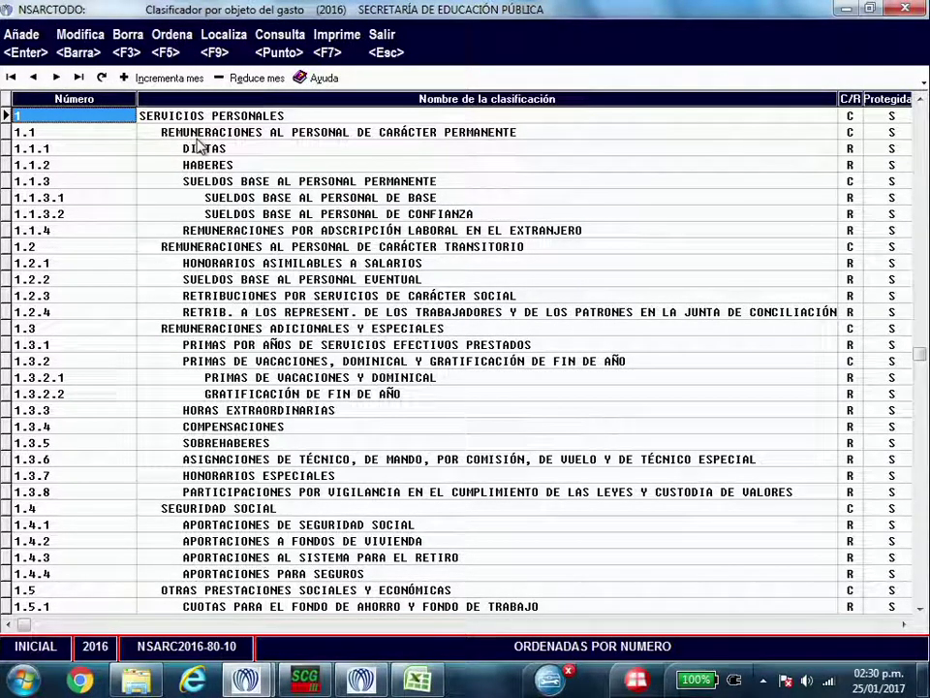
pyautogui.click(216, 53)
pyautogui.write('2')
pyautogui.press('Return')
pyautogui.click(217, 53)
pyautogui.write('3')
pyautogui.press('Return')
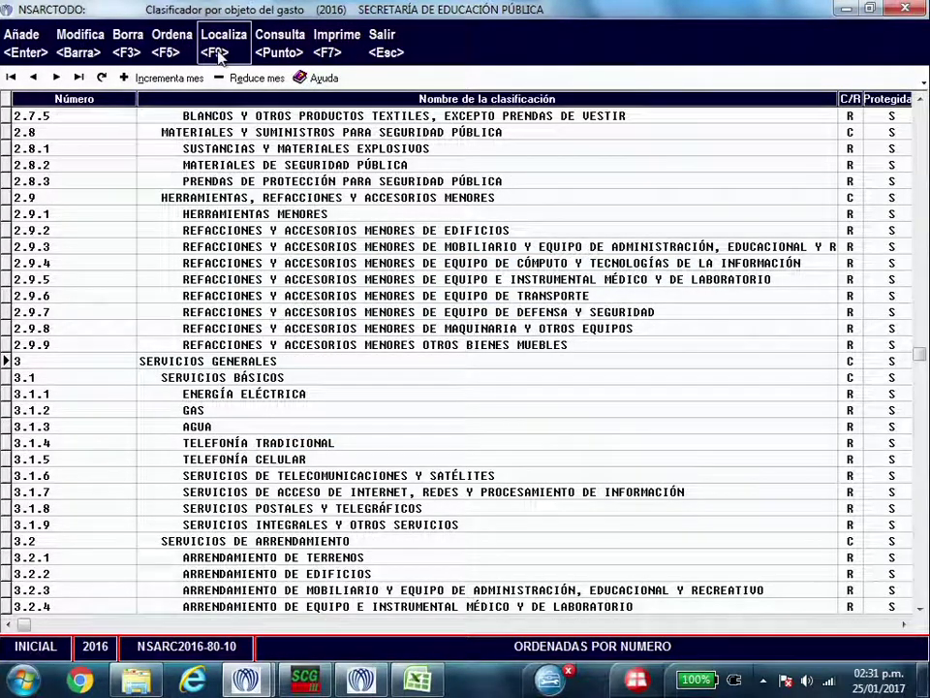
# Locate classifications 4, 5 and 6 by number in the expense object classifier
pyautogui.click(217, 54)
pyautogui.write('4')
pyautogui.press('Return')
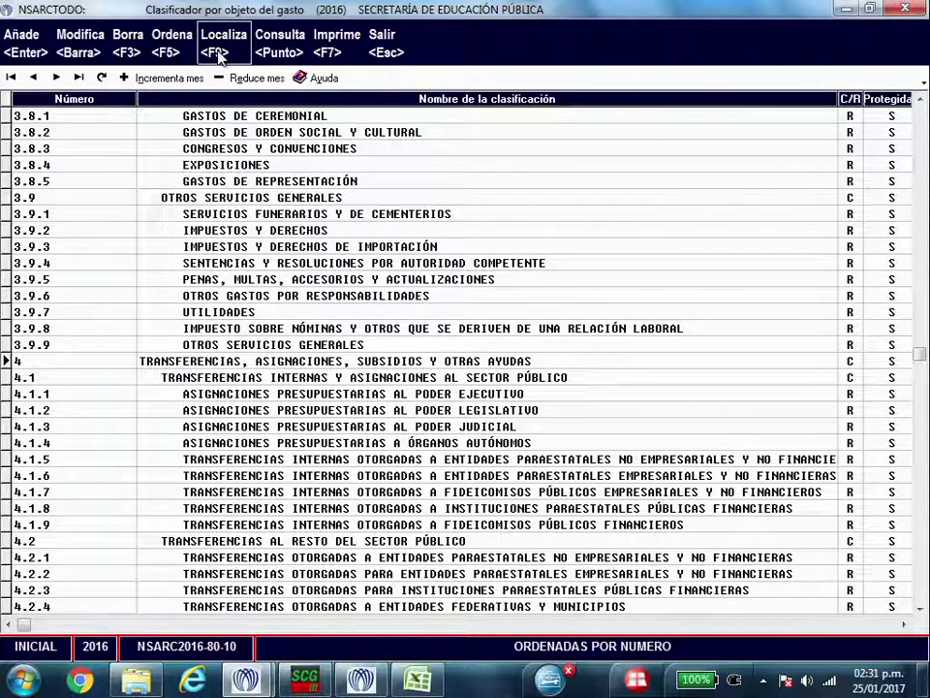
pyautogui.click(217, 53)
pyautogui.write('5')
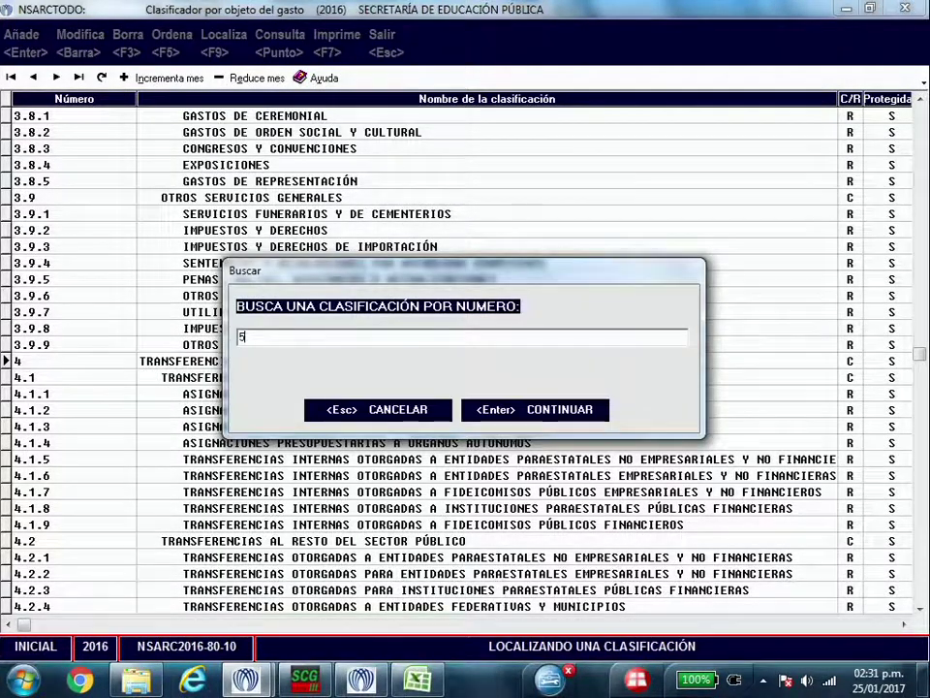
pyautogui.press('Return')
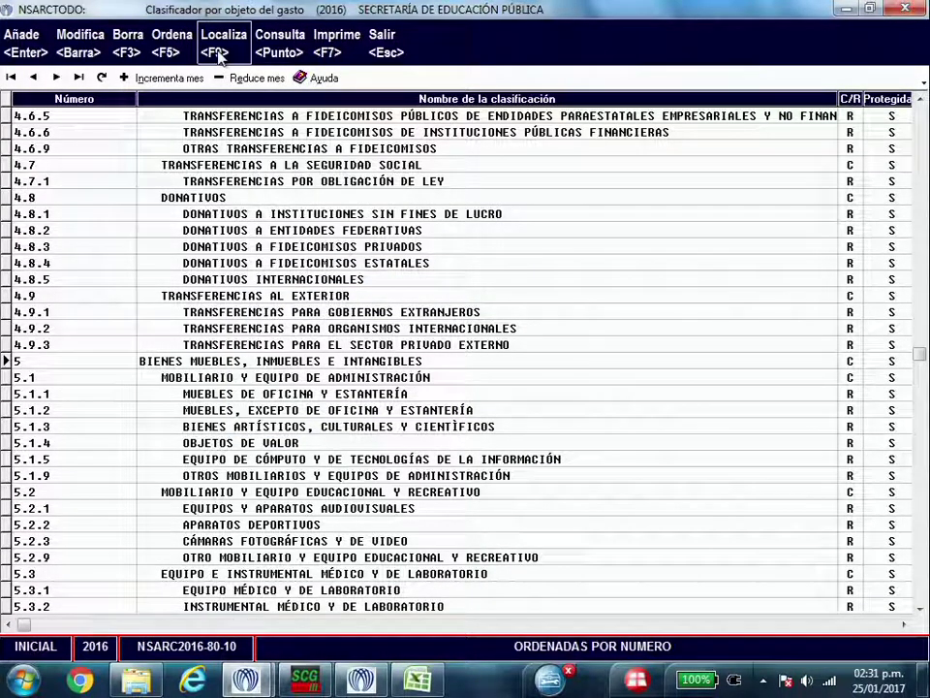
pyautogui.click(217, 54)
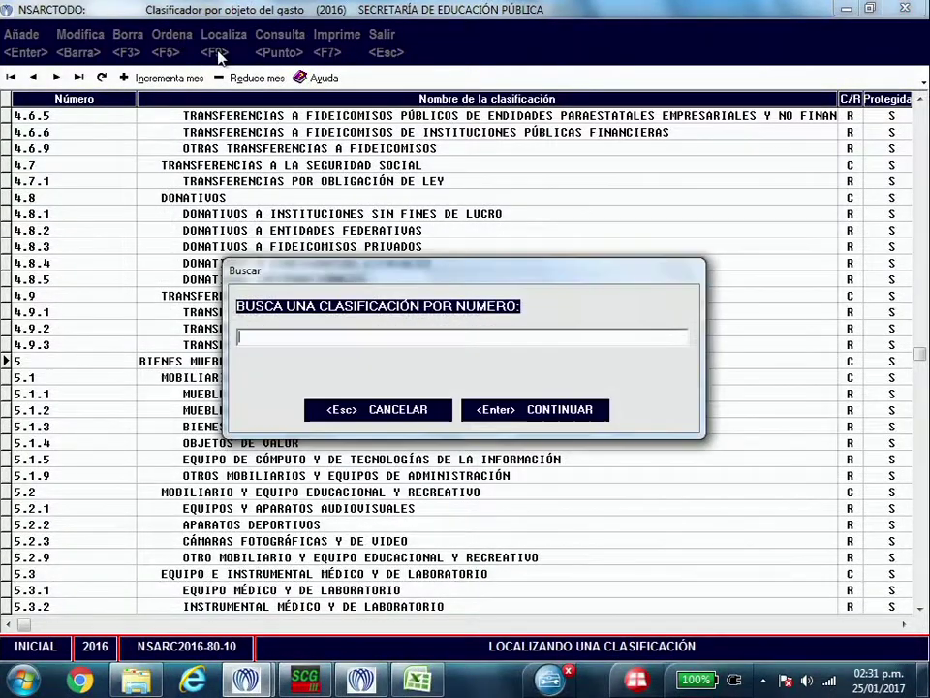
pyautogui.write('6')
pyautogui.press('Return')
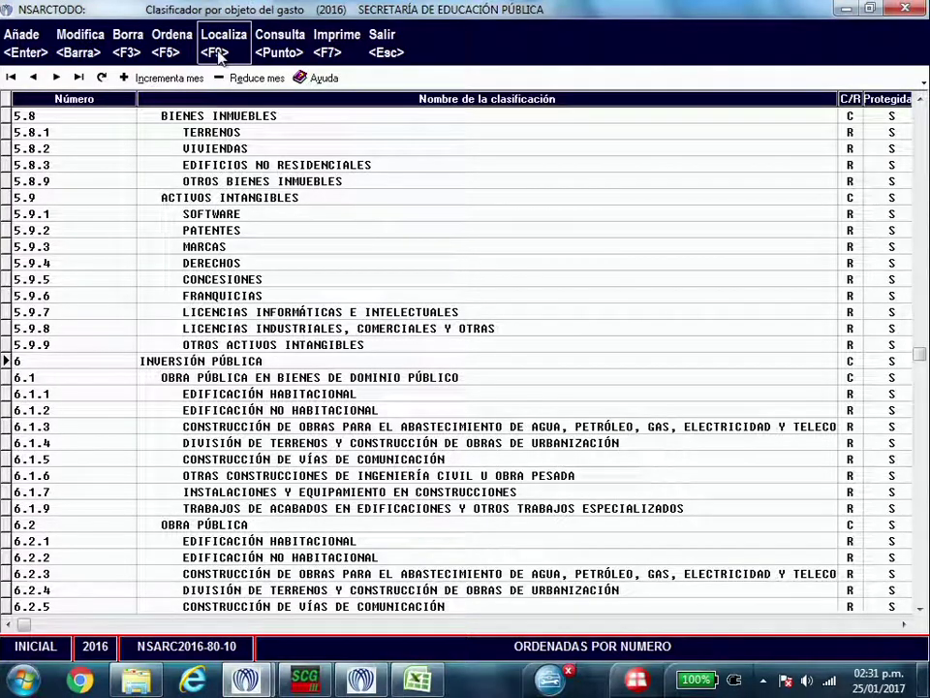
# Locate classifications 7, 8 and 9 by number in the expense object classifier
pyautogui.click(219, 55)
pyautogui.write('7')
pyautogui.press('Return')
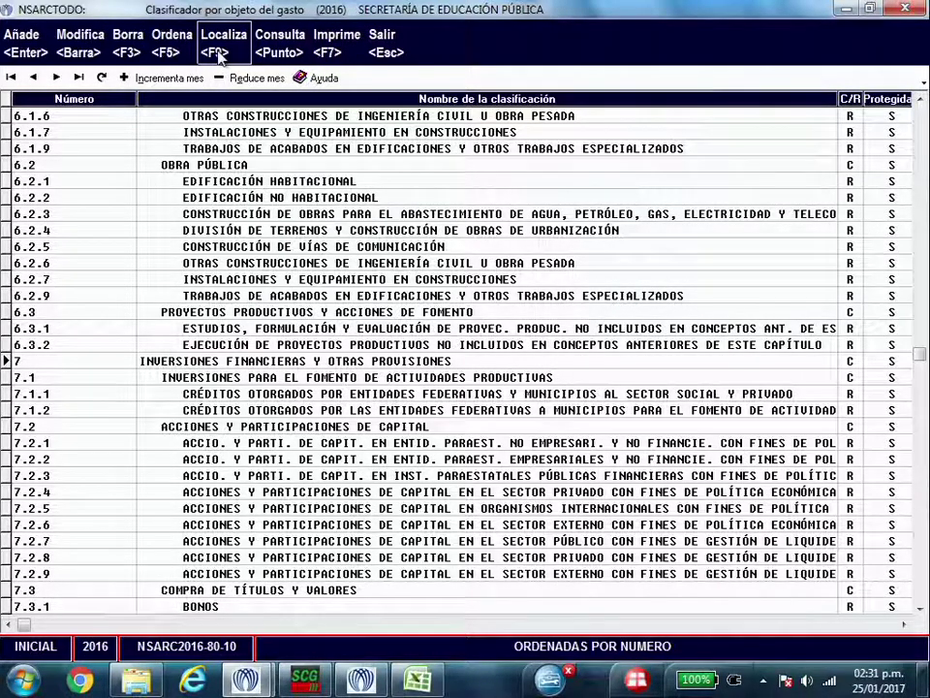
pyautogui.click(219, 56)
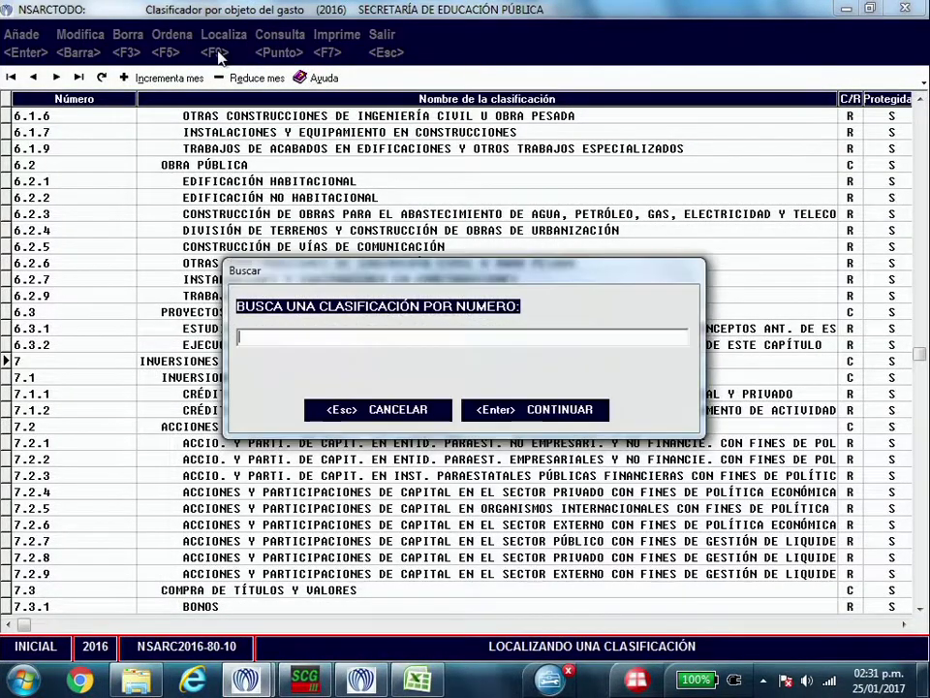
pyautogui.write('8')
pyautogui.press('Return')
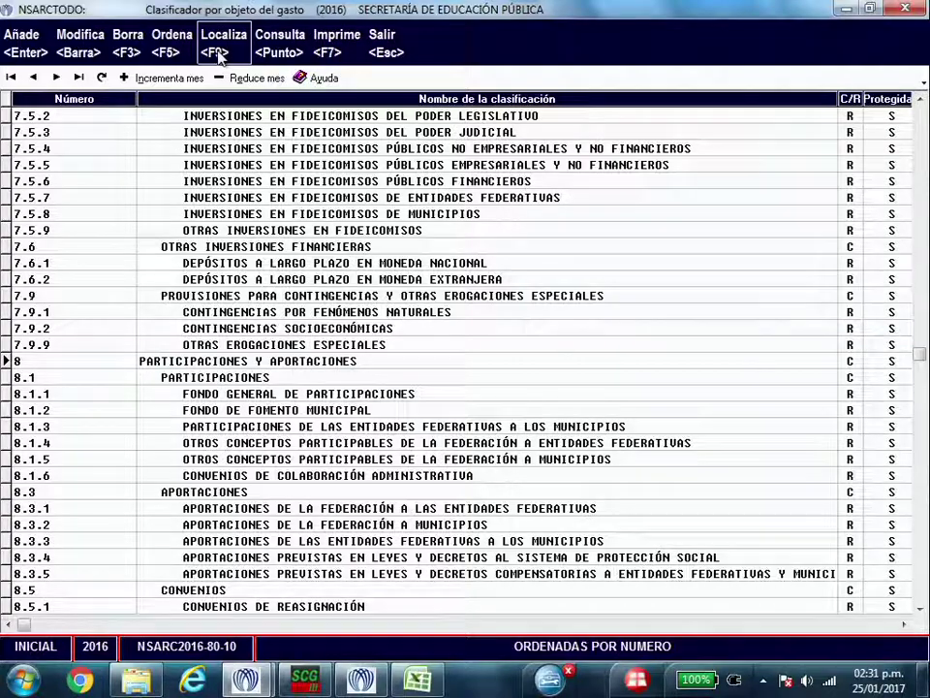
pyautogui.click(219, 58)
pyautogui.press('Return')
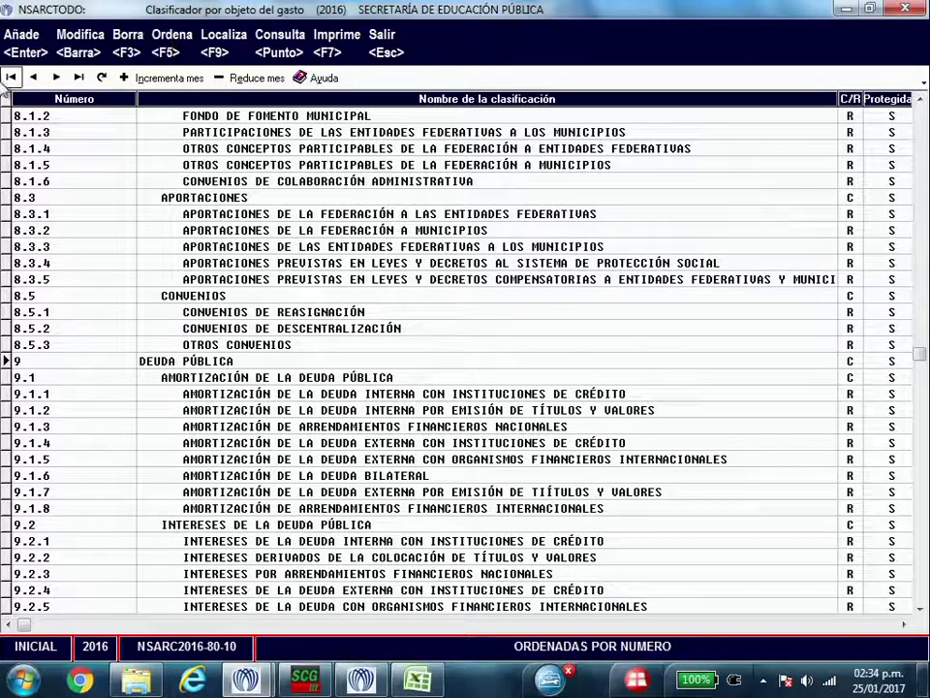
# Go back to the first classification, Servicios Personales, and locate and select classification 4, Transferencias, Asignaciones, Subsidios y Otras Ayudas
pyautogui.click(11, 77)
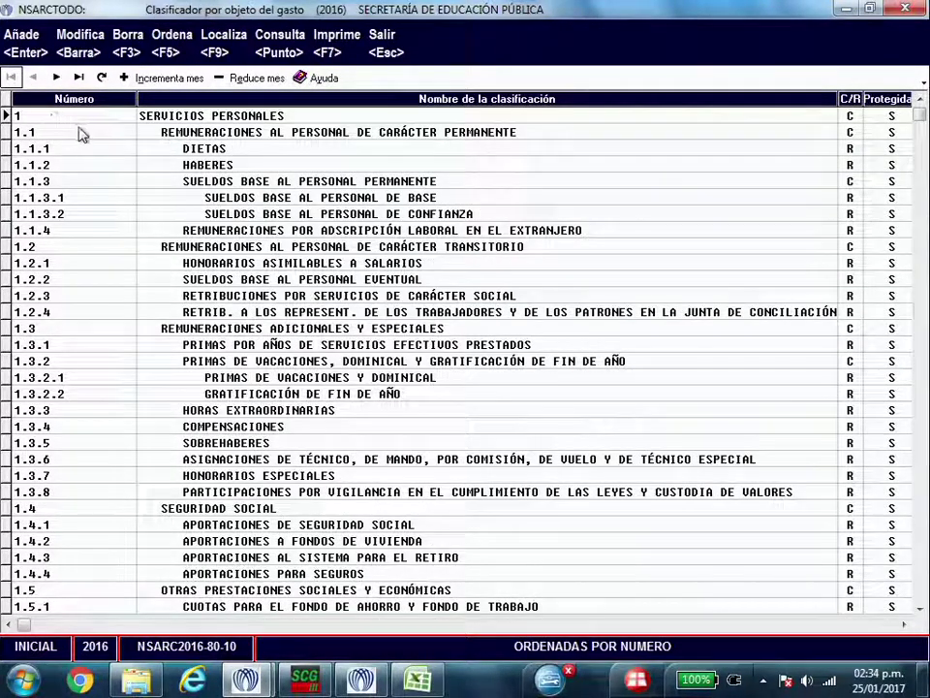
pyautogui.click(172, 119)
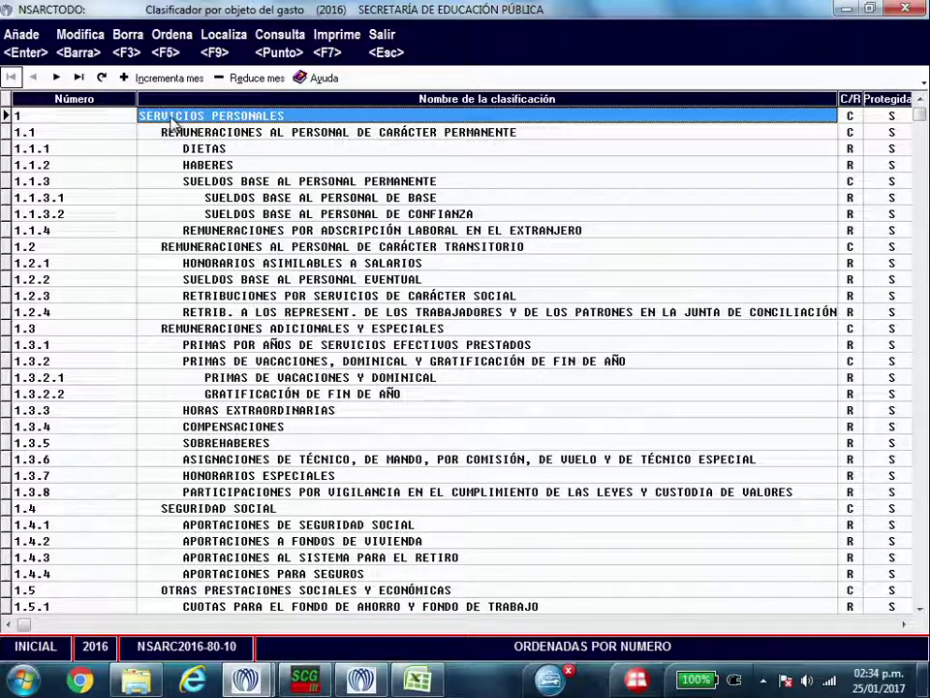
pyautogui.click(215, 44)
pyautogui.write('4')
pyautogui.press('Return')
pyautogui.click(281, 360)
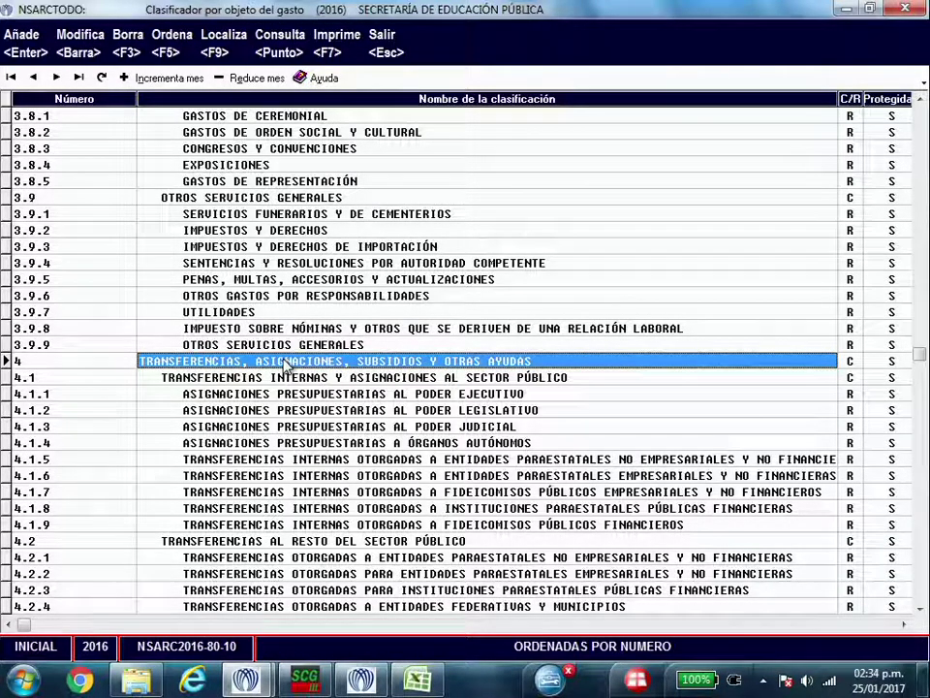
# Locate classification 5, Bienes Muebles, Inmuebles e Intangibles, followed by classification 6, and select Inversión Pública
pyautogui.click(219, 58)
pyautogui.write('5')
pyautogui.press('Return')
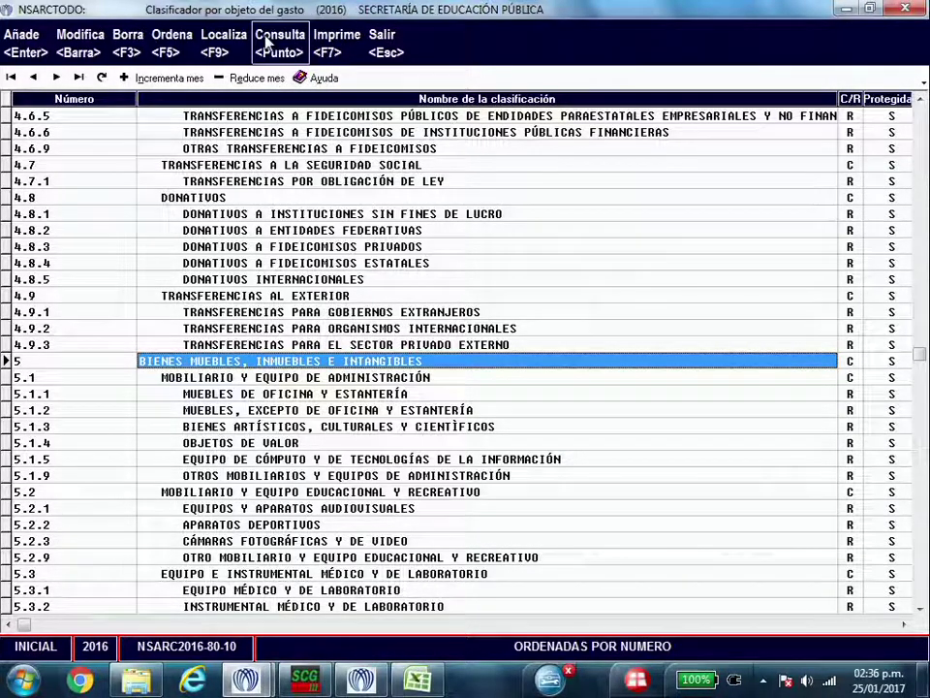
pyautogui.click(215, 37)
pyautogui.write('6')
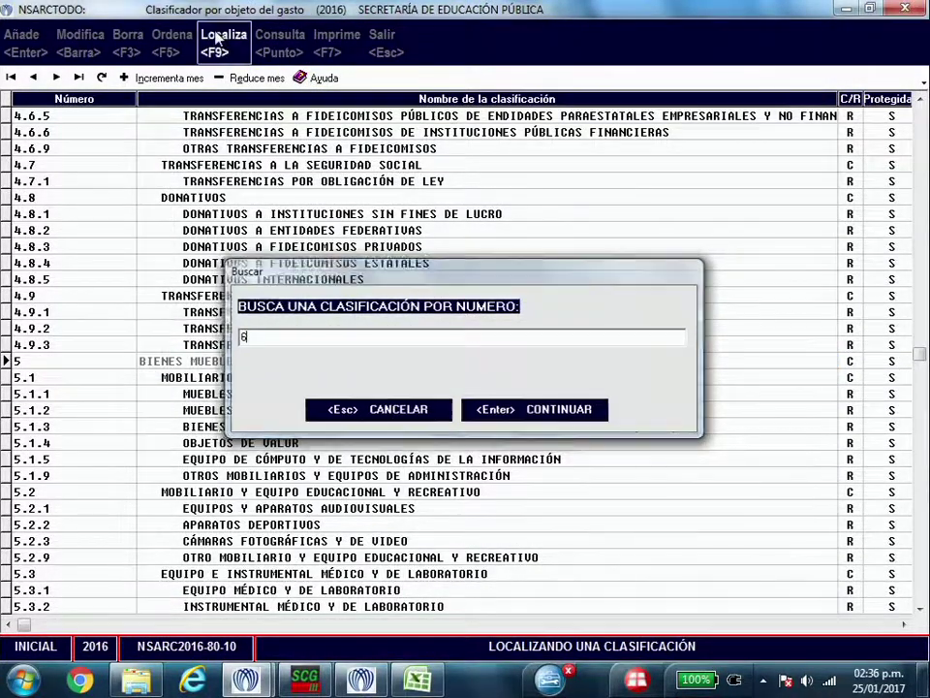
pyautogui.press('Return')
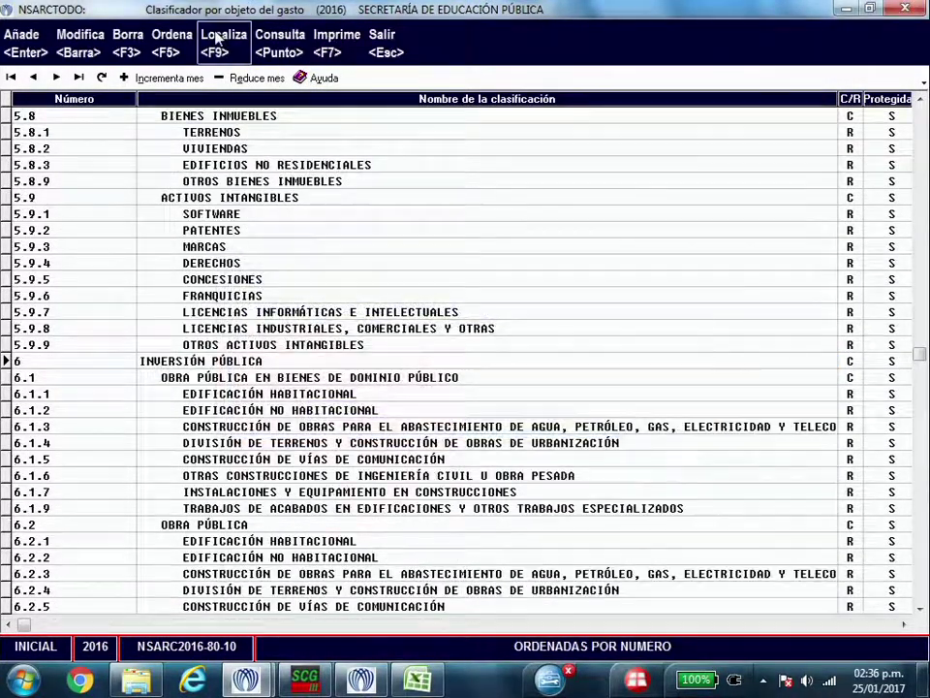
pyautogui.click(215, 364)
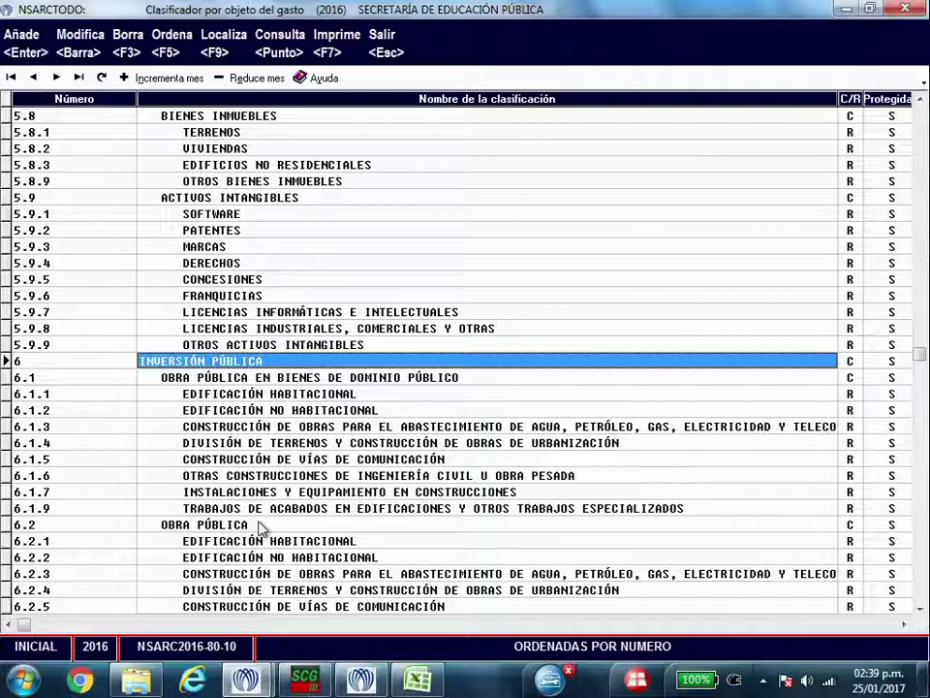
# Examine the Inversión Pública classifications under chapter 6, continuing down to 7.2.2
pyautogui.press('Down')
pyautogui.press('Down')
pyautogui.press('Down')
pyautogui.press('Down')
pyautogui.press('Down')
pyautogui.press('Down')
pyautogui.press('Down')
pyautogui.press('Down')
pyautogui.press('Down')
pyautogui.press('Down')
pyautogui.press('Down')
pyautogui.press('Down')
pyautogui.press('Down')
pyautogui.press('Down')
pyautogui.press('Down')
pyautogui.press('Down')
pyautogui.press('Down')
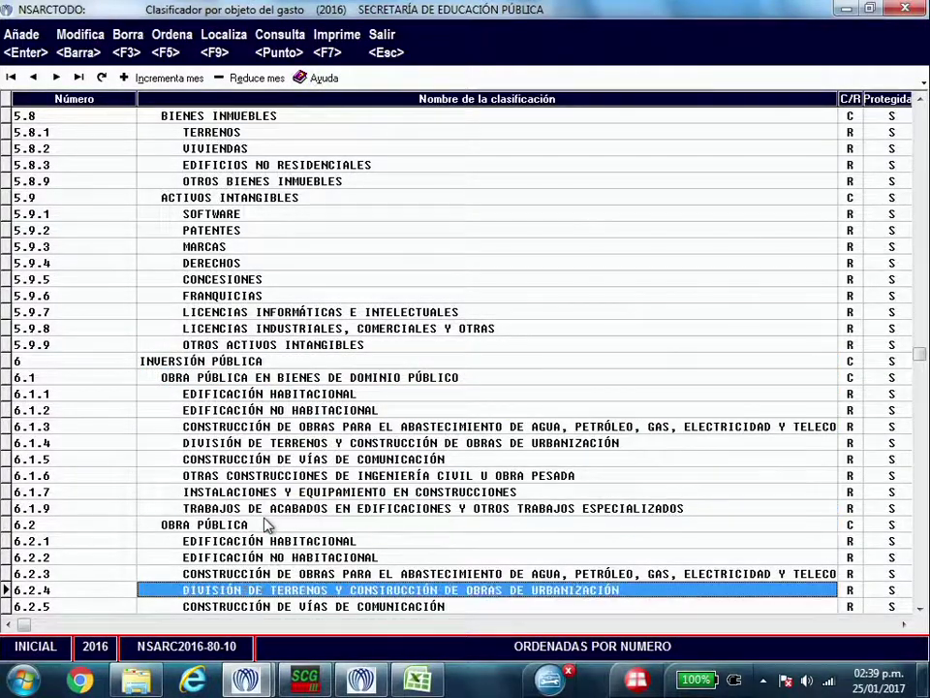
pyautogui.press('Down')
pyautogui.press('Down')
pyautogui.press('Down')
pyautogui.press('Down')
pyautogui.press('Down')
pyautogui.press('Down')
pyautogui.press('Down')
pyautogui.press('Down')
pyautogui.press('Down')
pyautogui.press('Down')
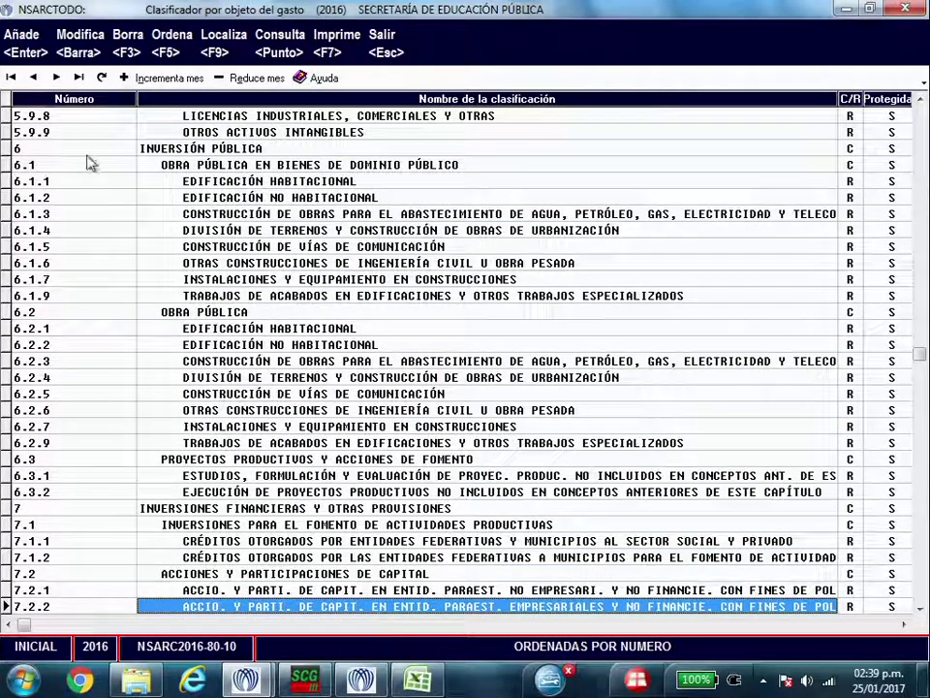
# Compare classifications 6.1 Obra Pública en Bienes de Dominio Público and 6.2 Obra Pública, and leave the classifier
pyautogui.click(265, 165)
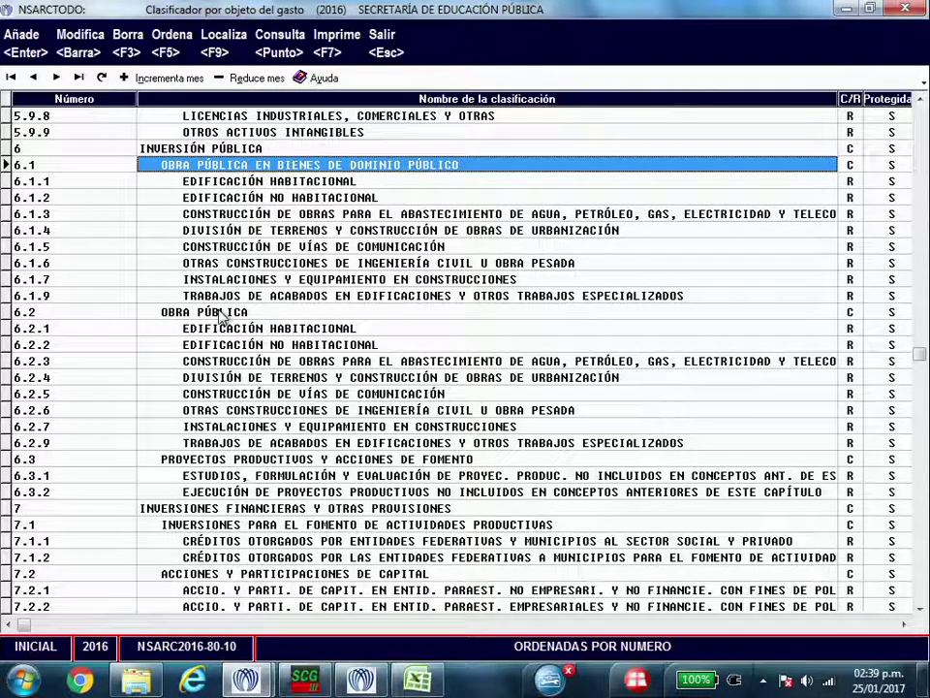
pyautogui.click(221, 312)
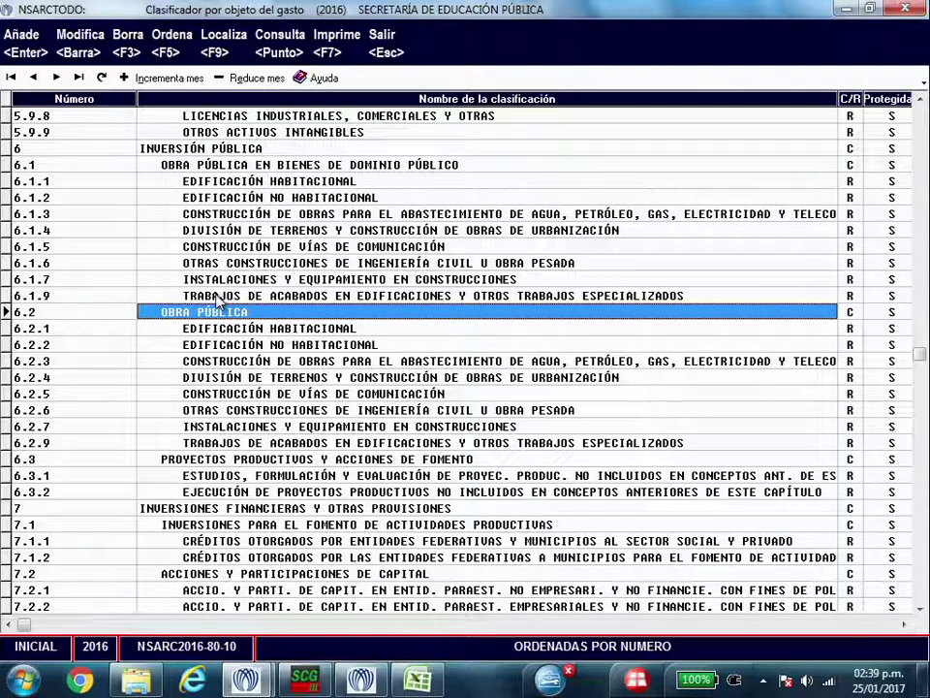
pyautogui.click(316, 168)
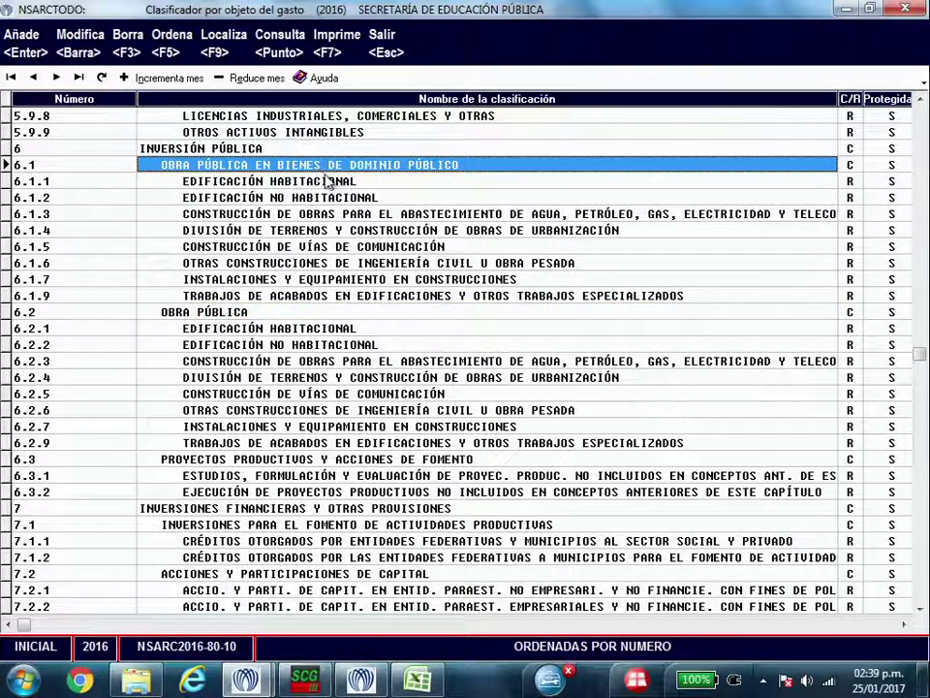
pyautogui.click(250, 318)
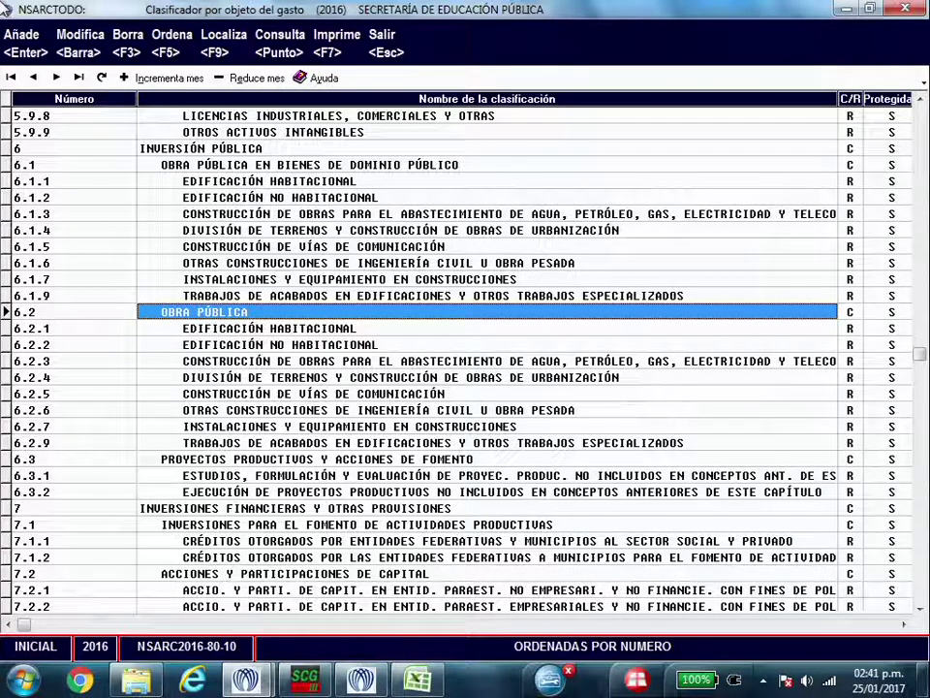
pyautogui.click(382, 41)
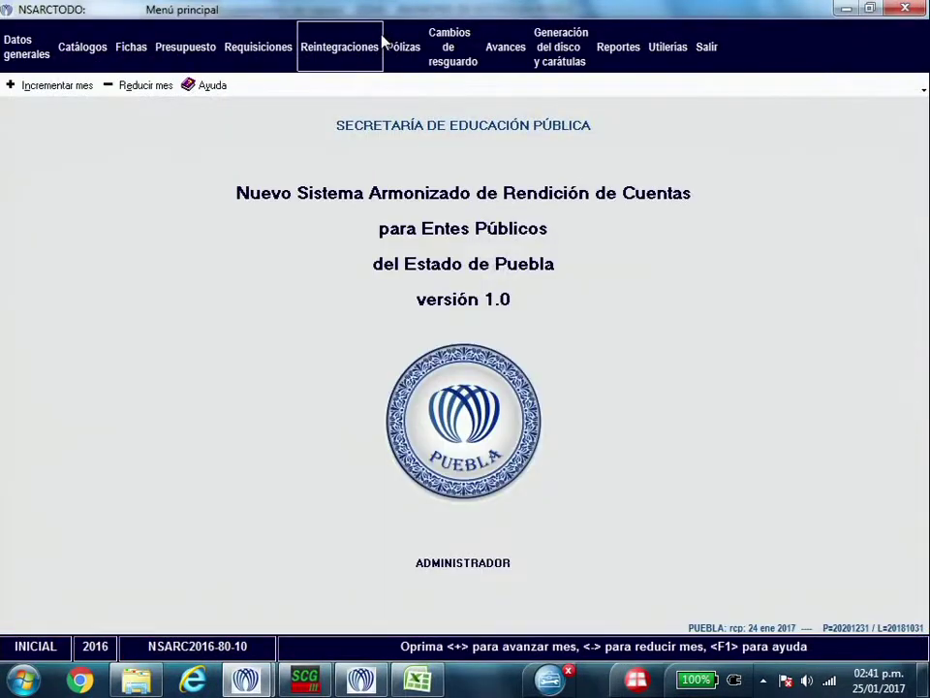
# Open the Clasificador de fuentes de financiamiento catalog to review the funding sources, and return to the main menu
pyautogui.click(82, 50)
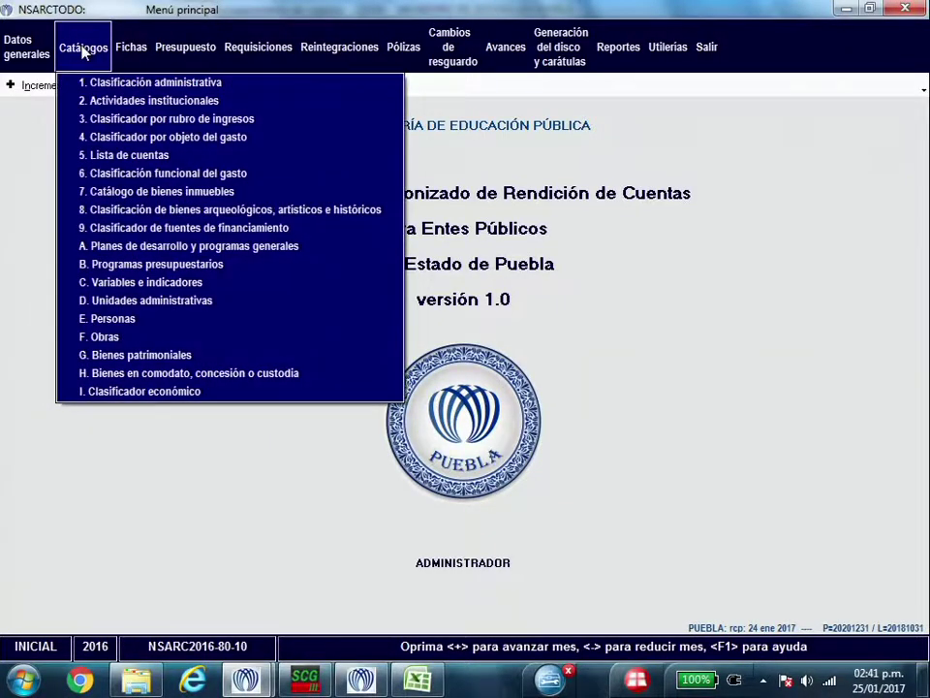
pyautogui.click(170, 229)
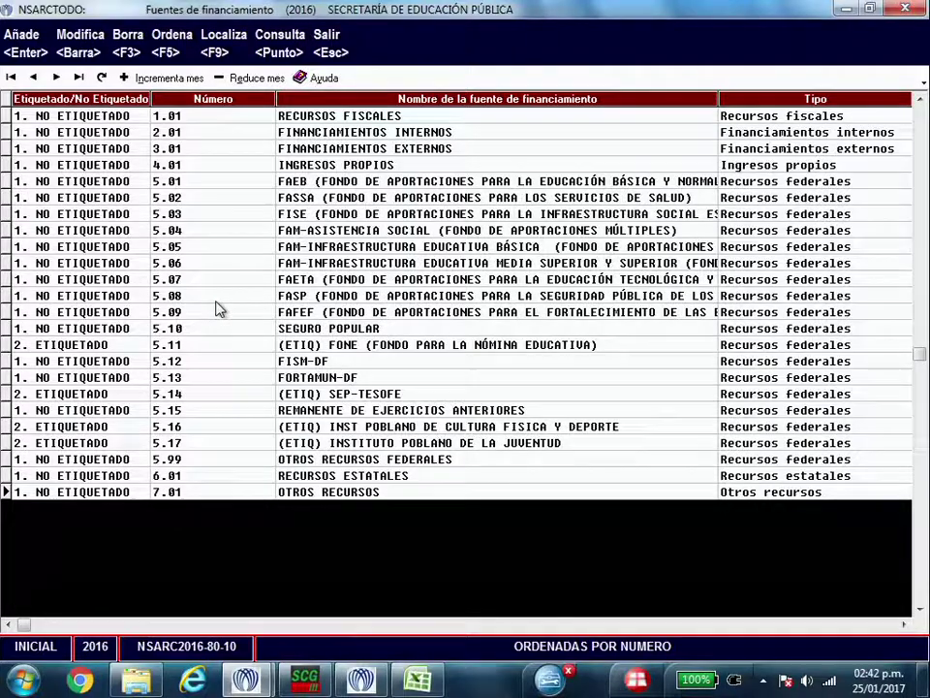
pyautogui.click(326, 37)
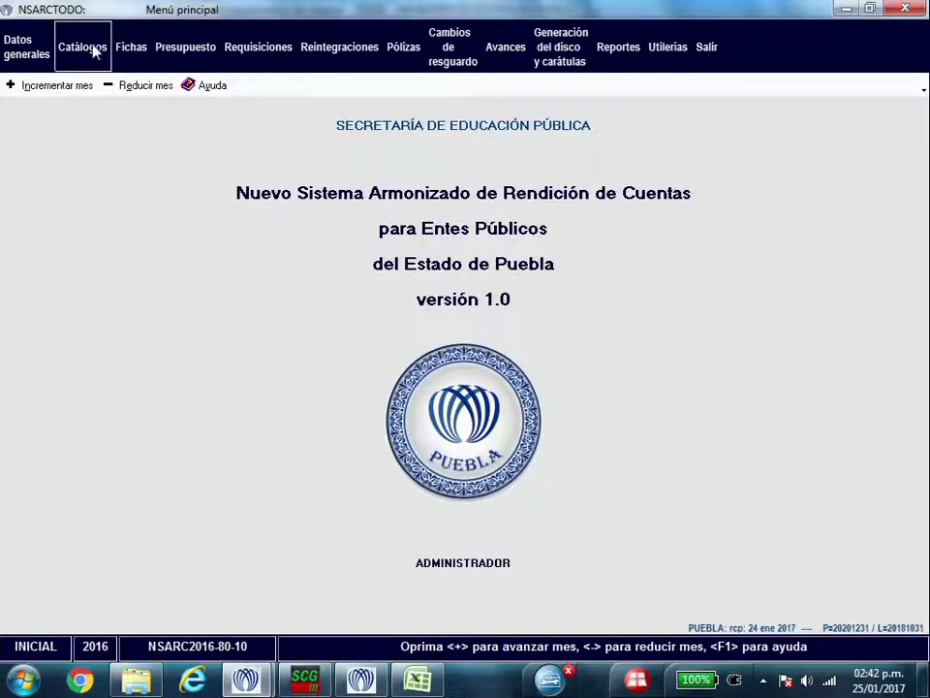
# Open the Unidades administrativas catalog to review the administrative units, and return to the main menu
pyautogui.click(95, 52)
pyautogui.click(129, 302)
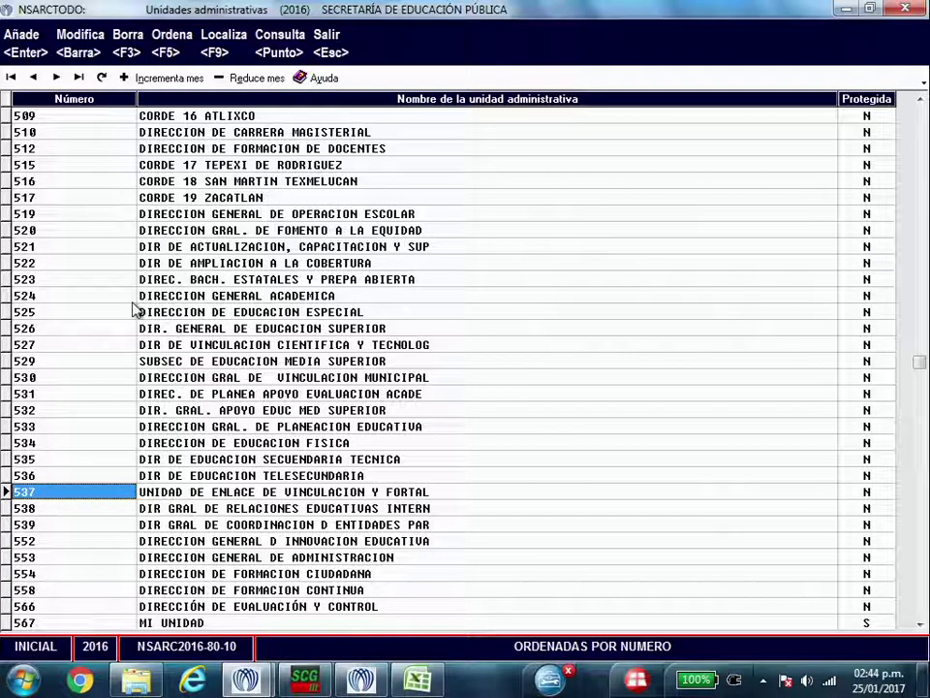
pyautogui.click(329, 49)
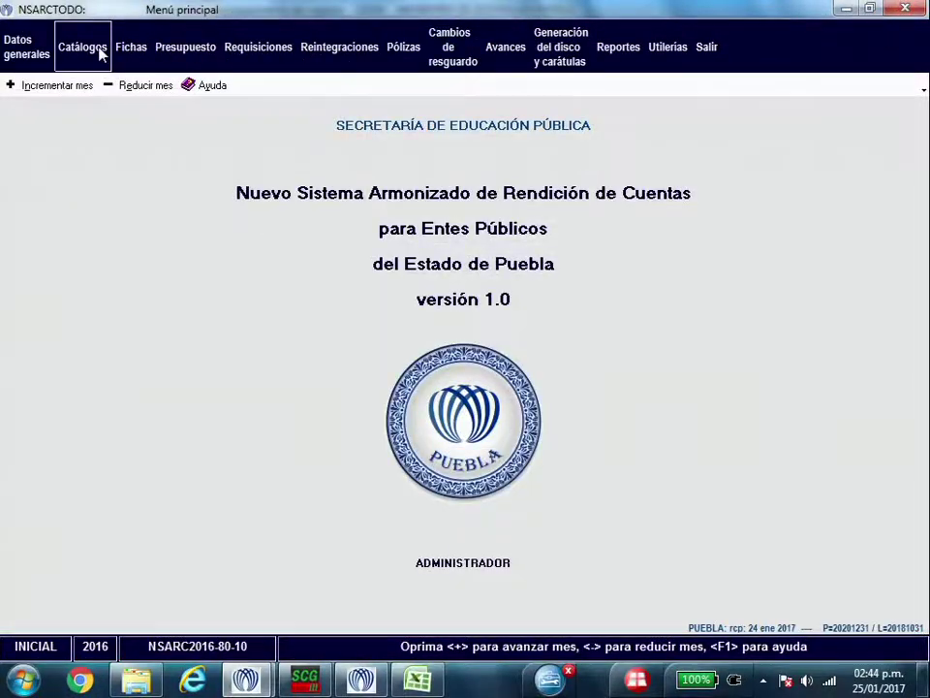
# Review the Clasificador por objeto del gasto catalog from chapter 6 down to 7.9.9 Otras Erogaciones Especiales, and return to the main menu
pyautogui.click(89, 50)
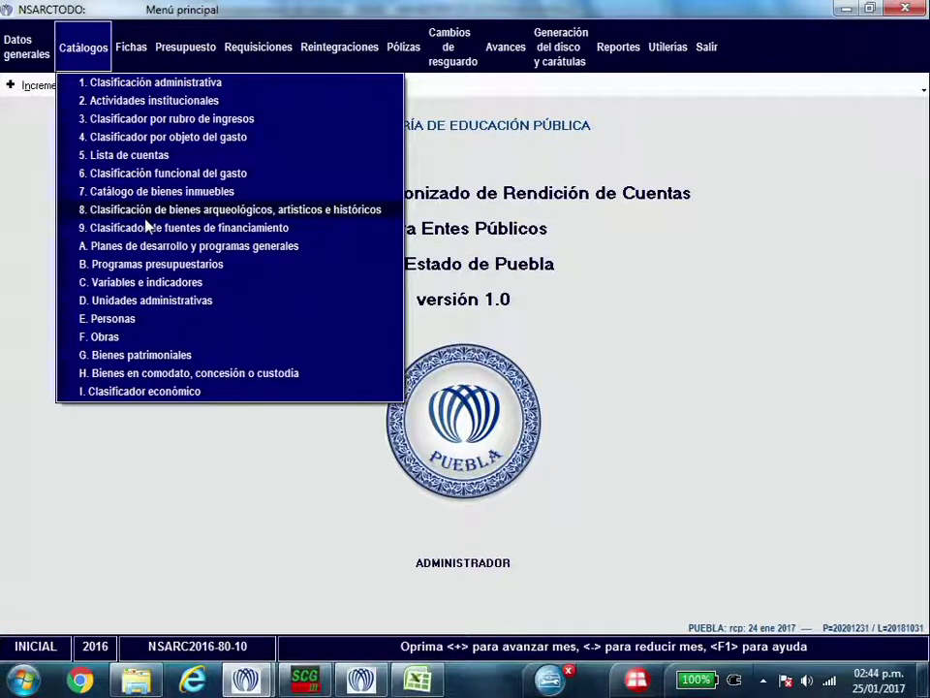
pyautogui.click(206, 139)
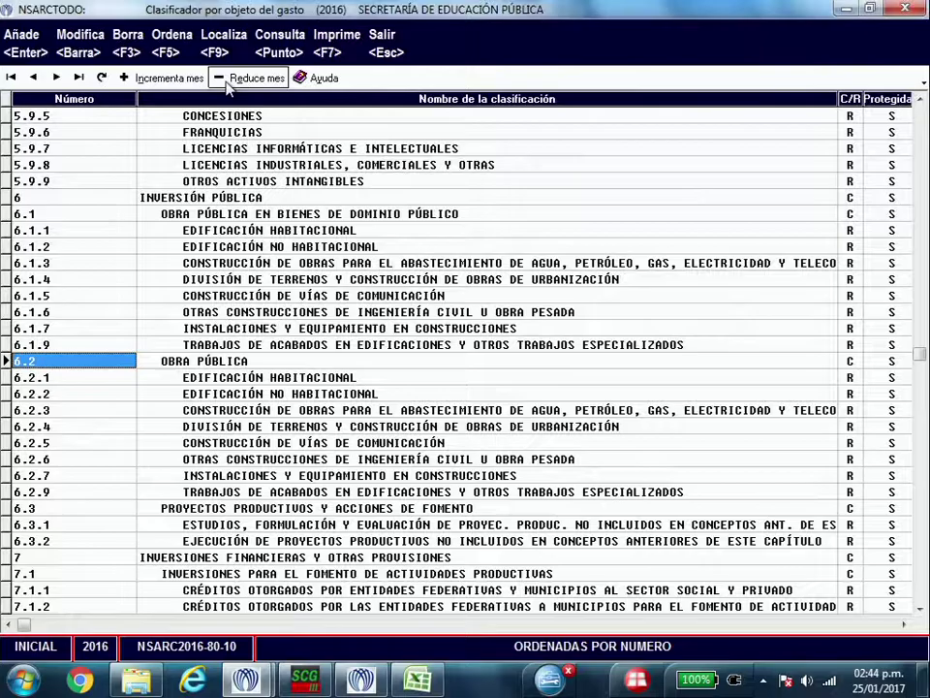
pyautogui.click(206, 396)
pyautogui.scroll(-13, 206, 397)
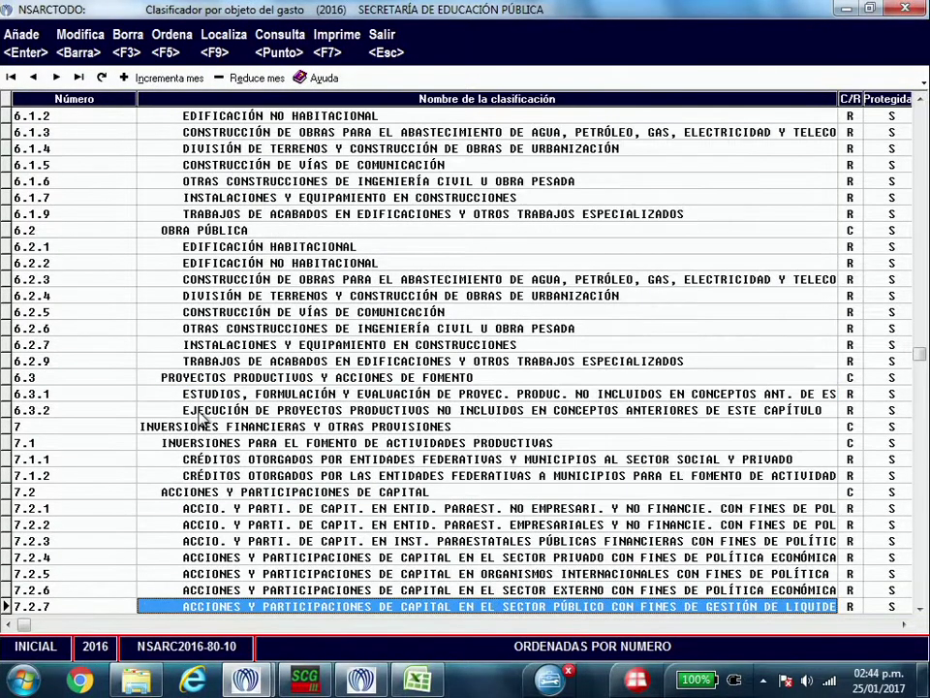
pyautogui.scroll(-12, 194, 434)
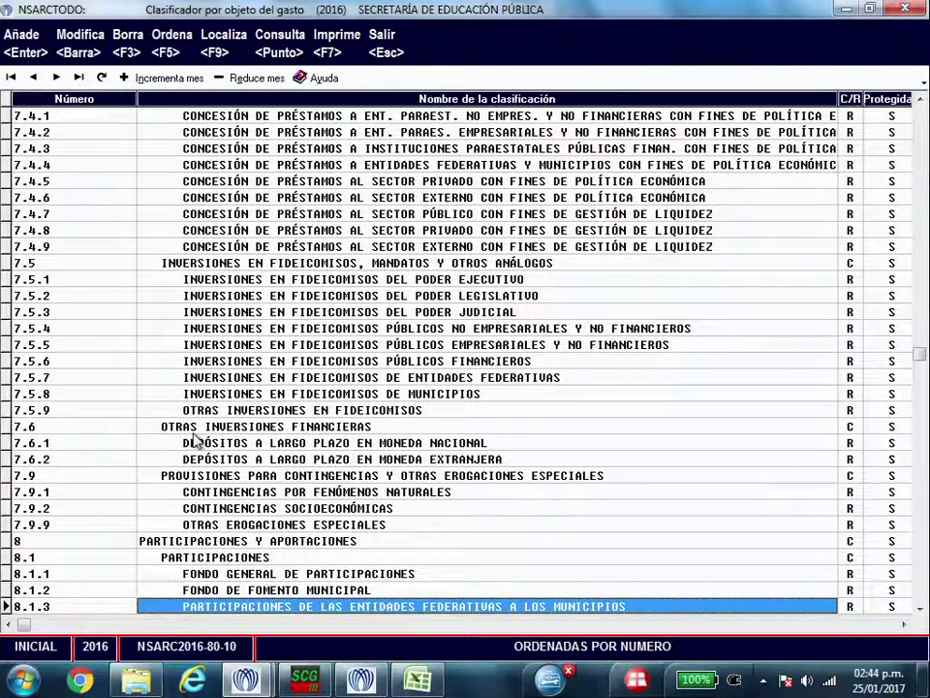
pyautogui.click(228, 524)
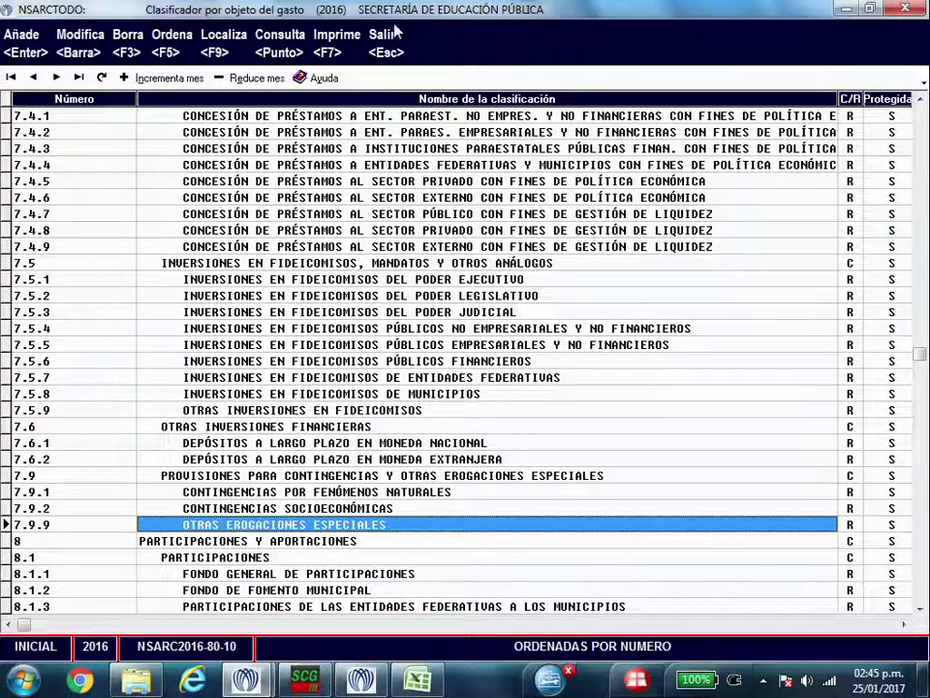
pyautogui.click(386, 53)
# Open the Obras catalog and open the AUDITORIOS work for modification
pyautogui.click(66, 47)
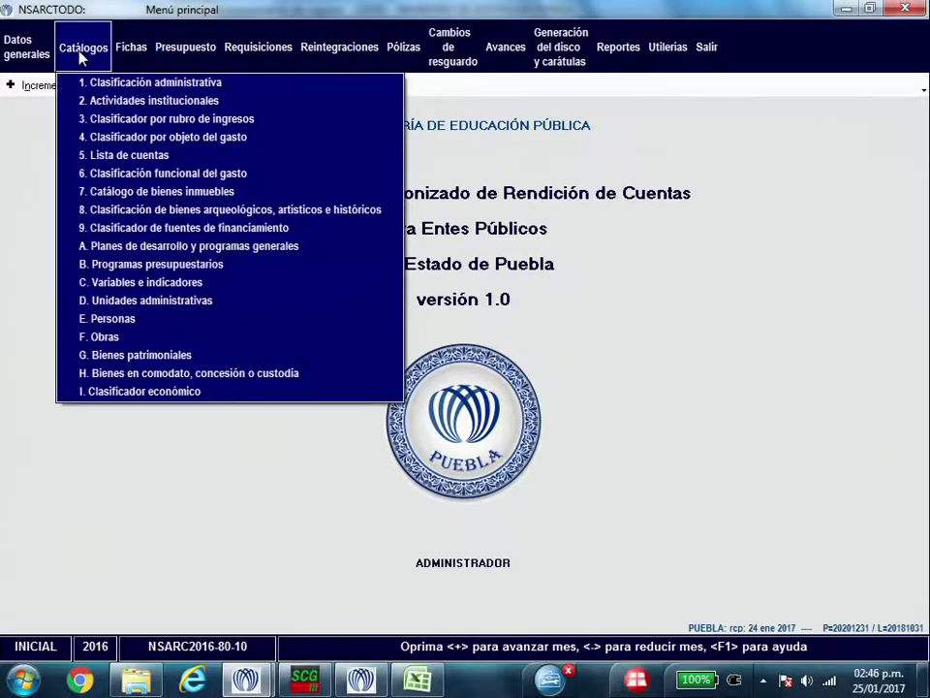
pyautogui.click(78, 337)
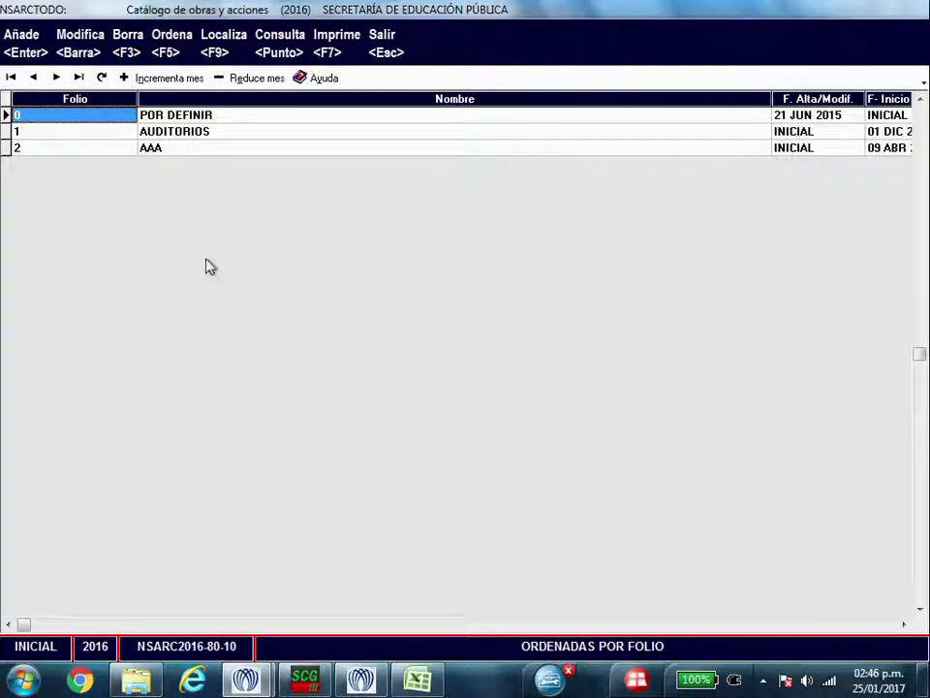
pyautogui.click(164, 133)
pyautogui.click(81, 44)
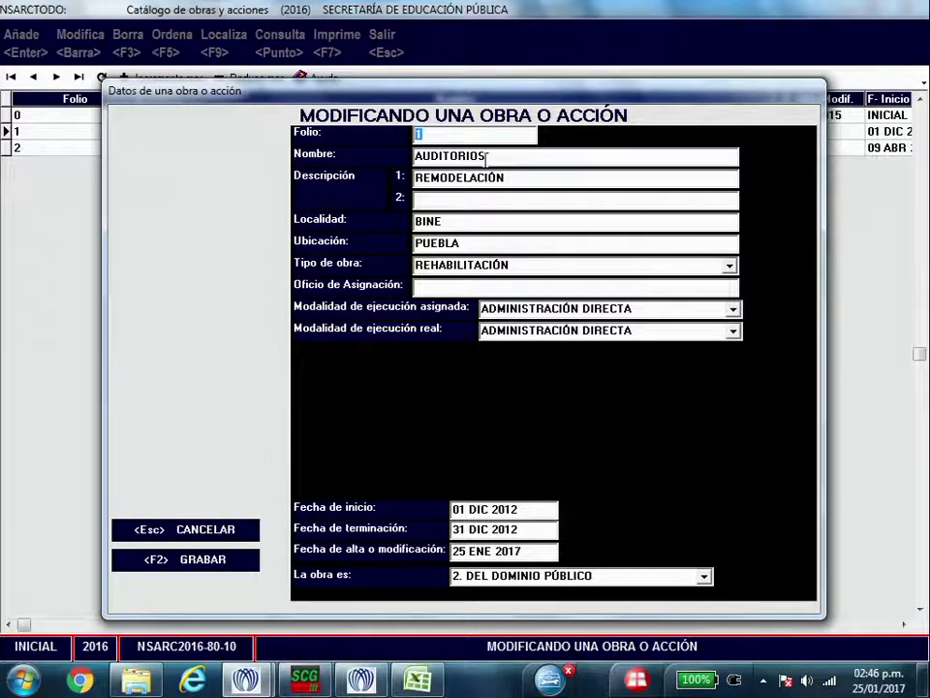
# Set the work's Modalidad de ejecución real to CONTRATO and Tipo de contrato to ADJUDICACIÓN DIRECTA, and check the La obra es options
pyautogui.click(733, 331)
pyautogui.click(605, 359)
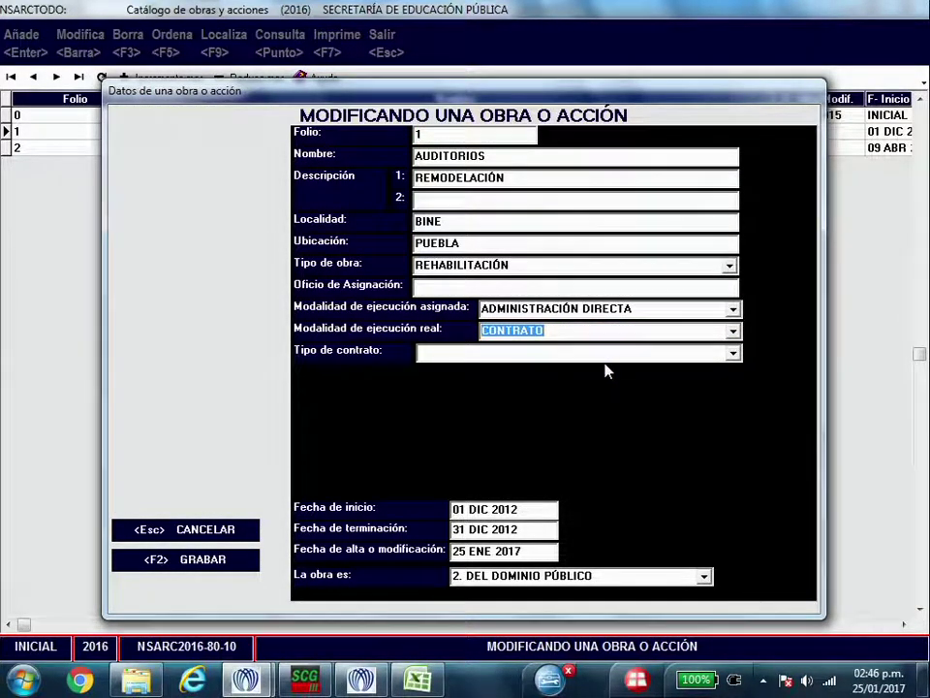
pyautogui.click(734, 353)
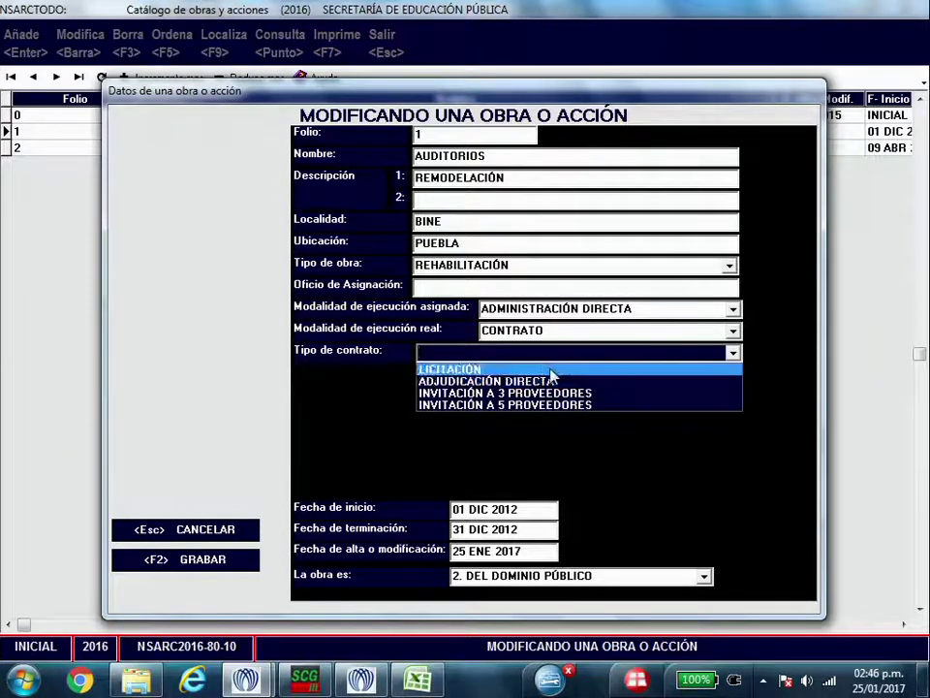
pyautogui.click(525, 381)
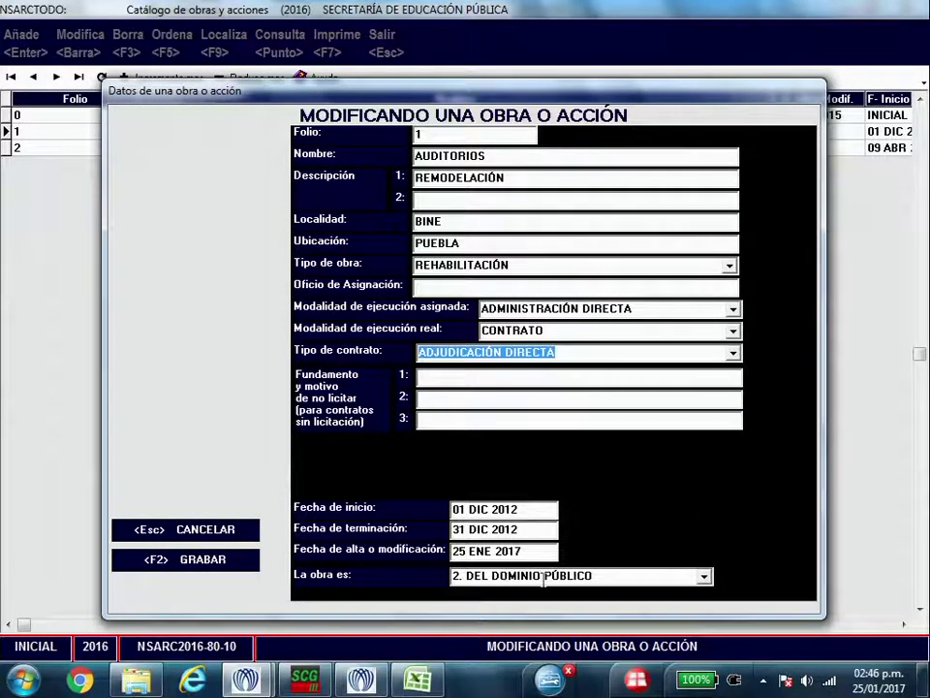
pyautogui.click(705, 577)
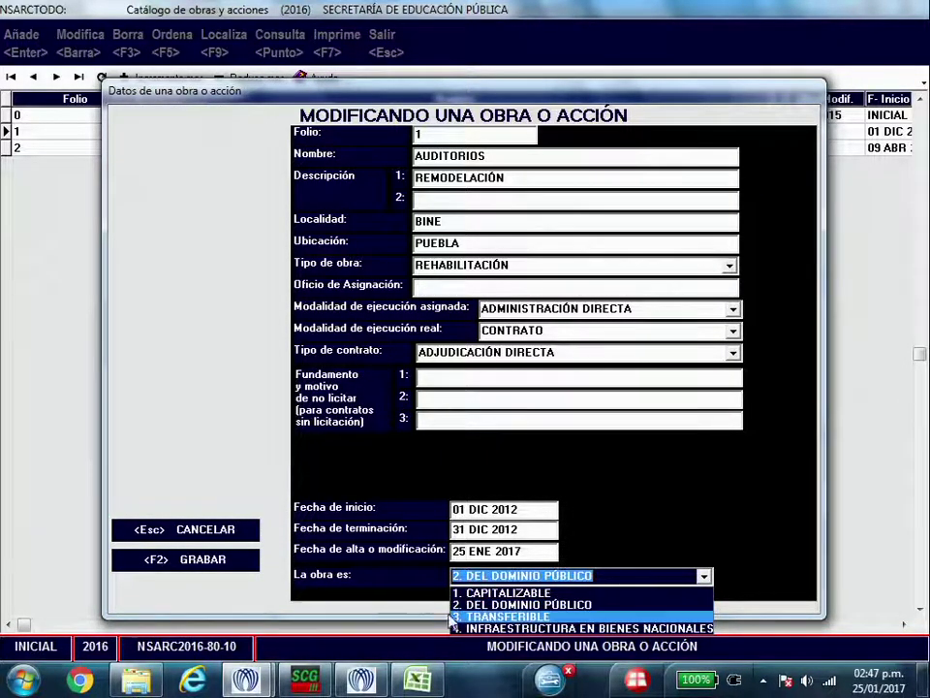
# Try to save the AUDITORIOS work, and enter XXX in line 1 of Fundamento y motivo de no licitar
pyautogui.click(231, 562)
pyautogui.click(231, 562)
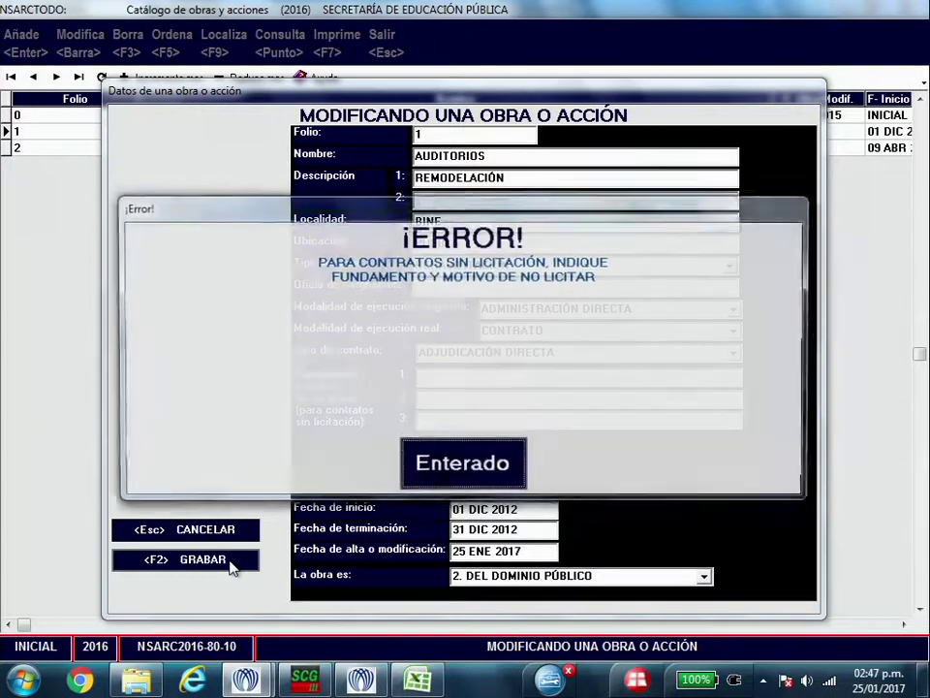
pyautogui.click(469, 458)
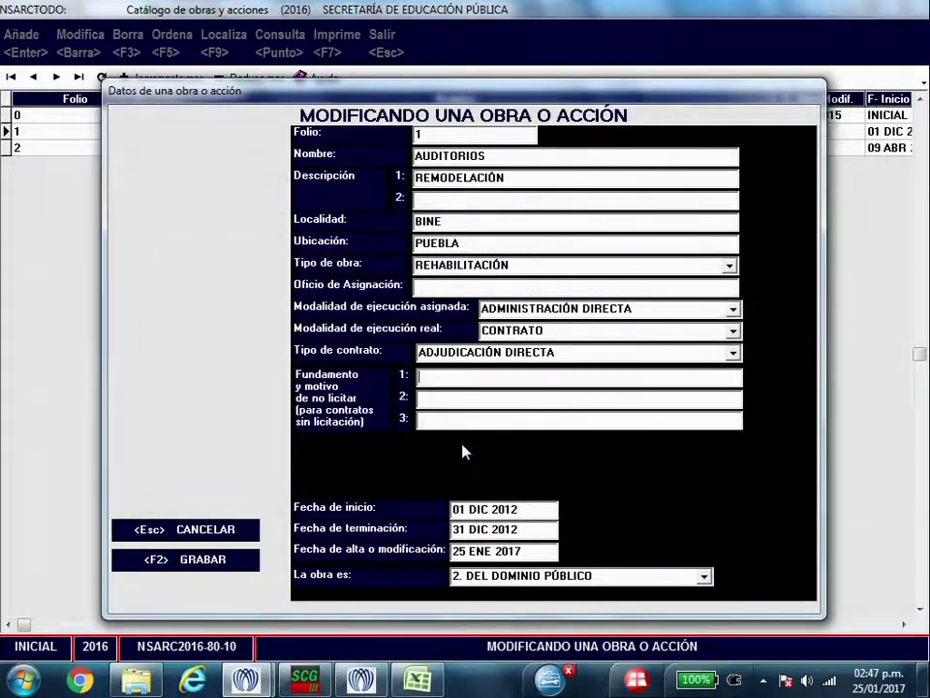
pyautogui.click(442, 378)
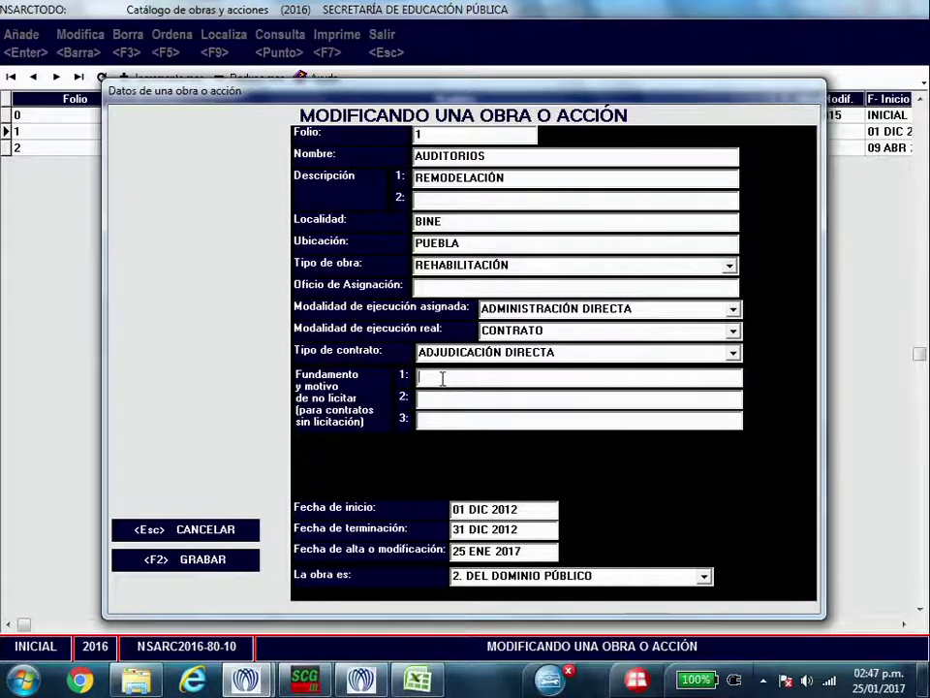
pyautogui.write('xxx')
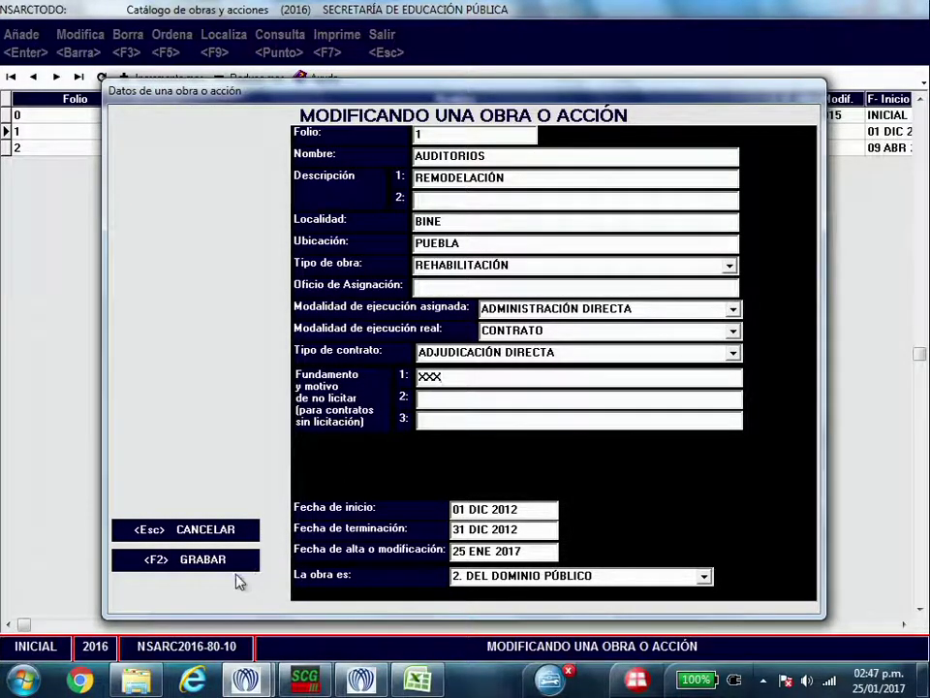
# Set the Fecha de alta o modificación to 25 ENE 2016 and save the AUDITORIOS work
pyautogui.click(543, 550)
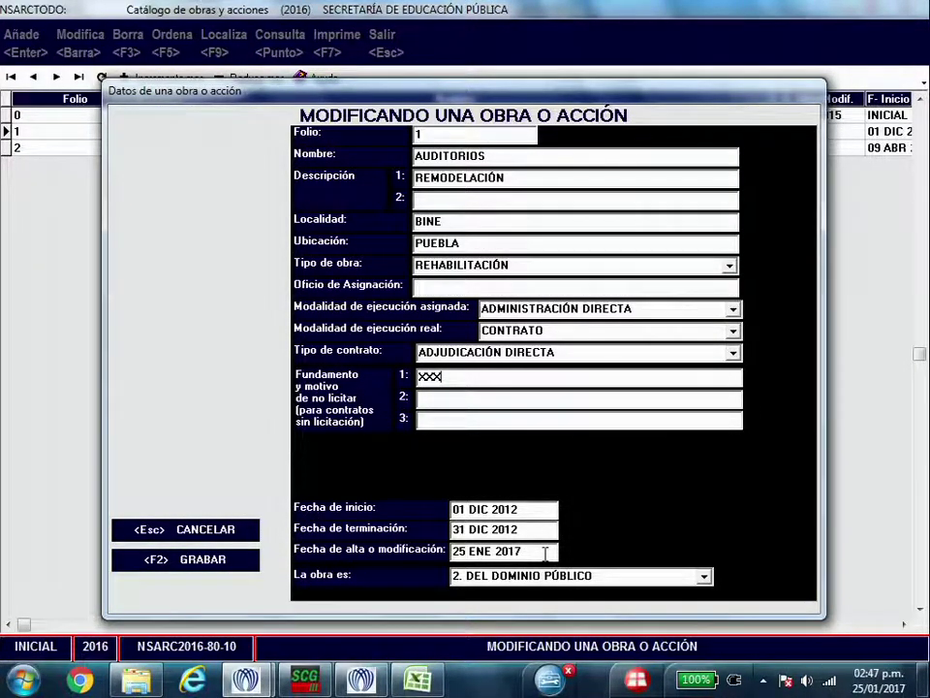
pyautogui.press('BackSpace')
pyautogui.write('6')
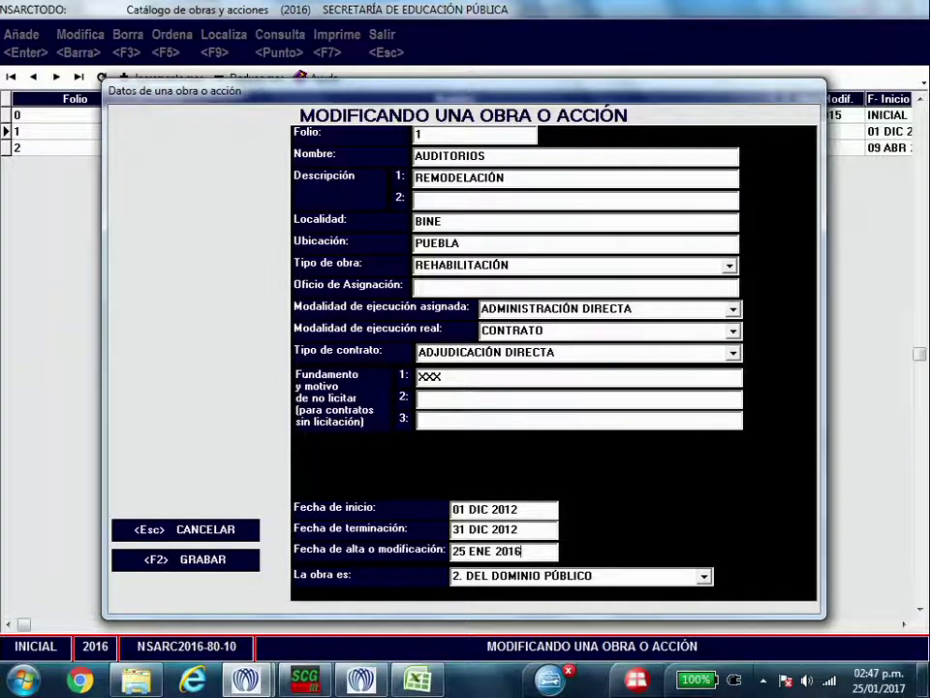
pyautogui.click(211, 560)
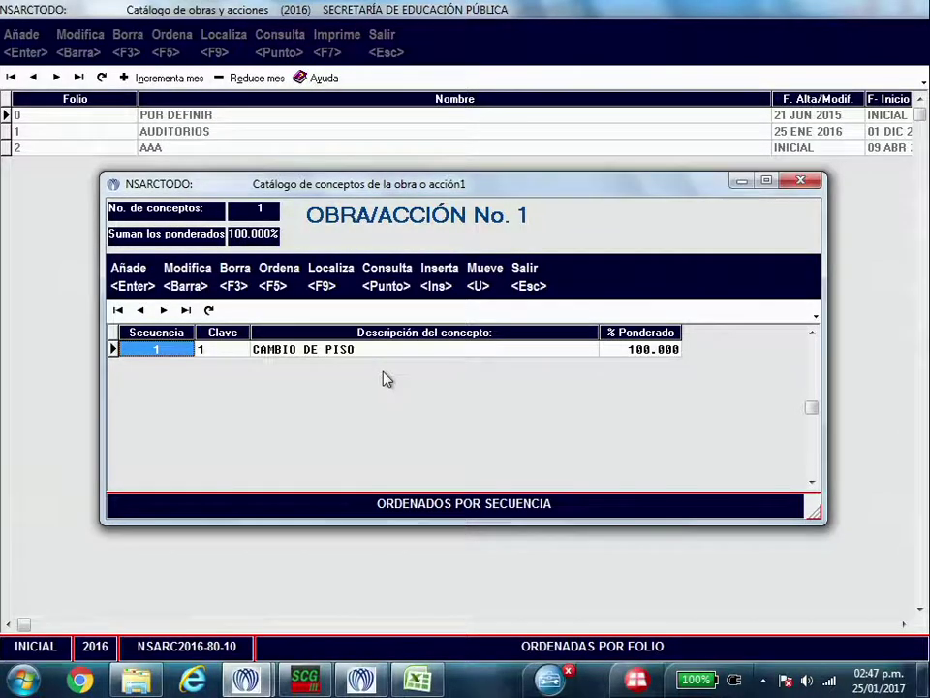
# Look at the form for adding a concept to work 1, cancel it, and return to the main menu
pyautogui.click(135, 285)
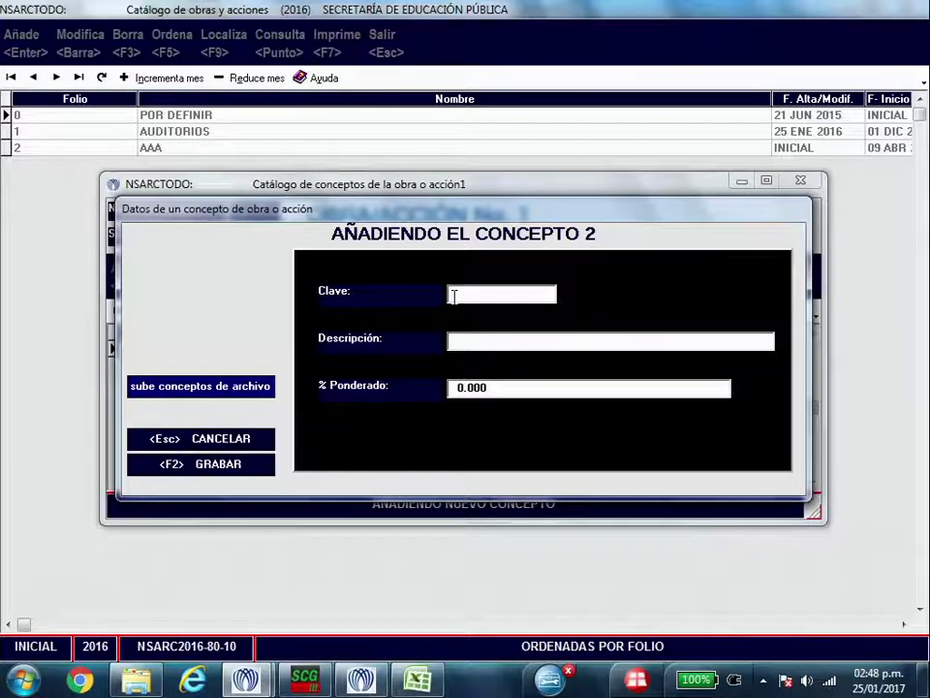
pyautogui.click(175, 441)
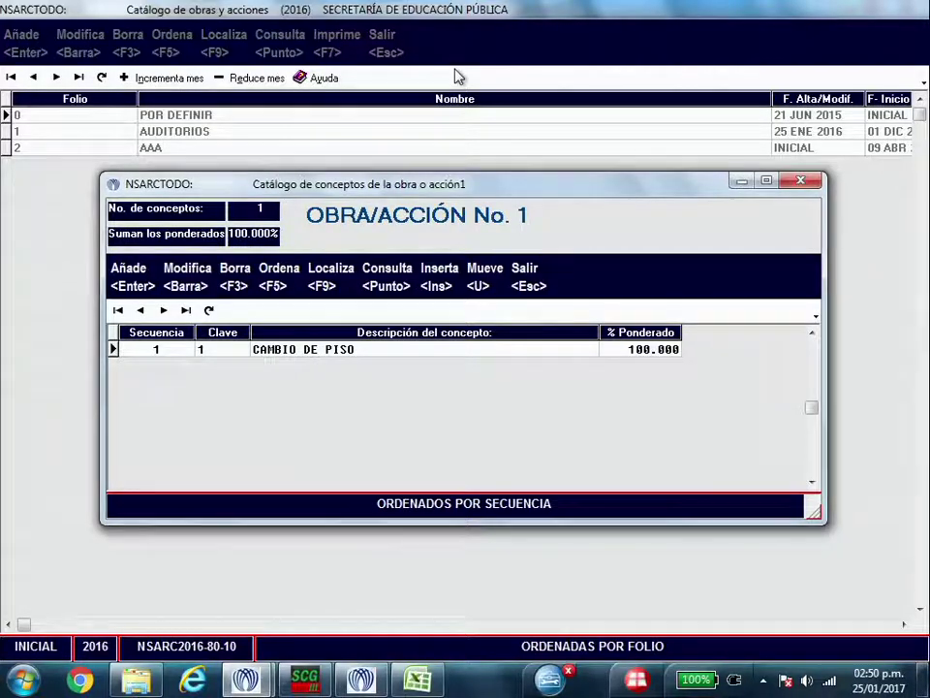
pyautogui.click(530, 276)
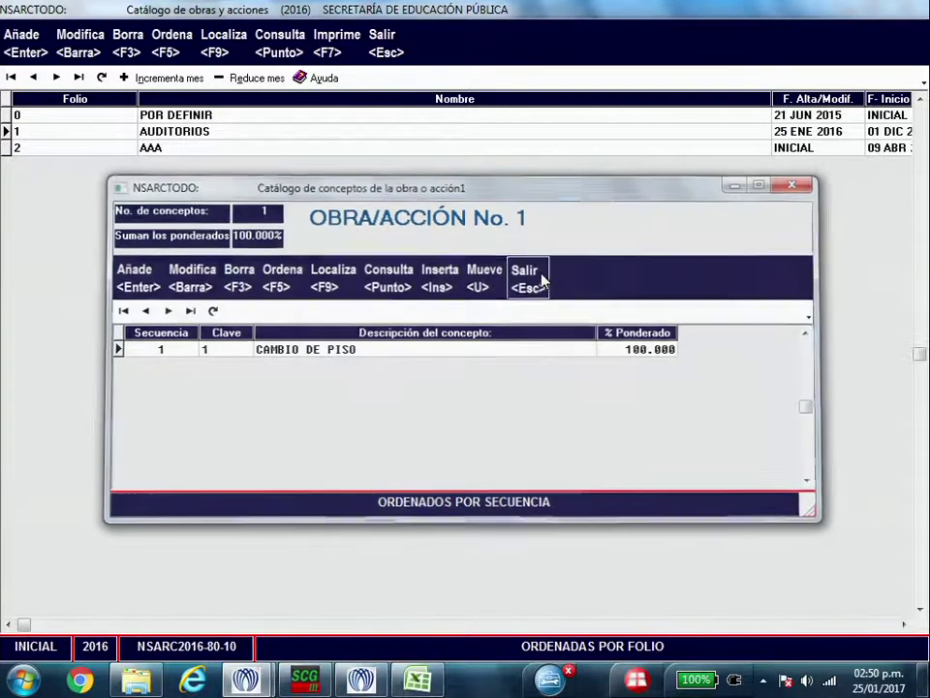
pyautogui.click(380, 58)
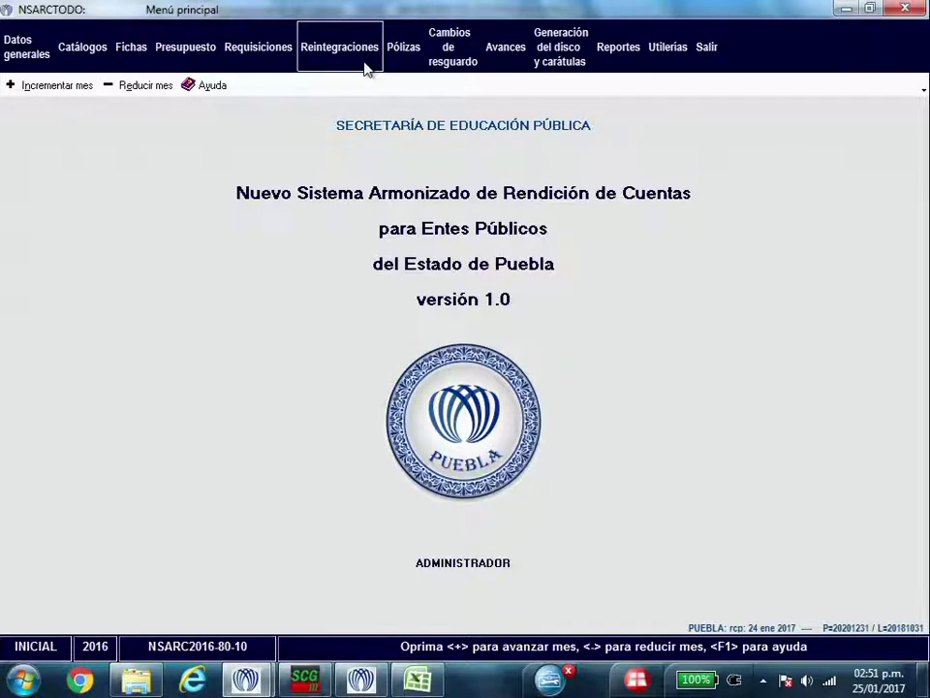
# Open the Presupuesto de egresos movements and sort the records by COG
pyautogui.click(187, 53)
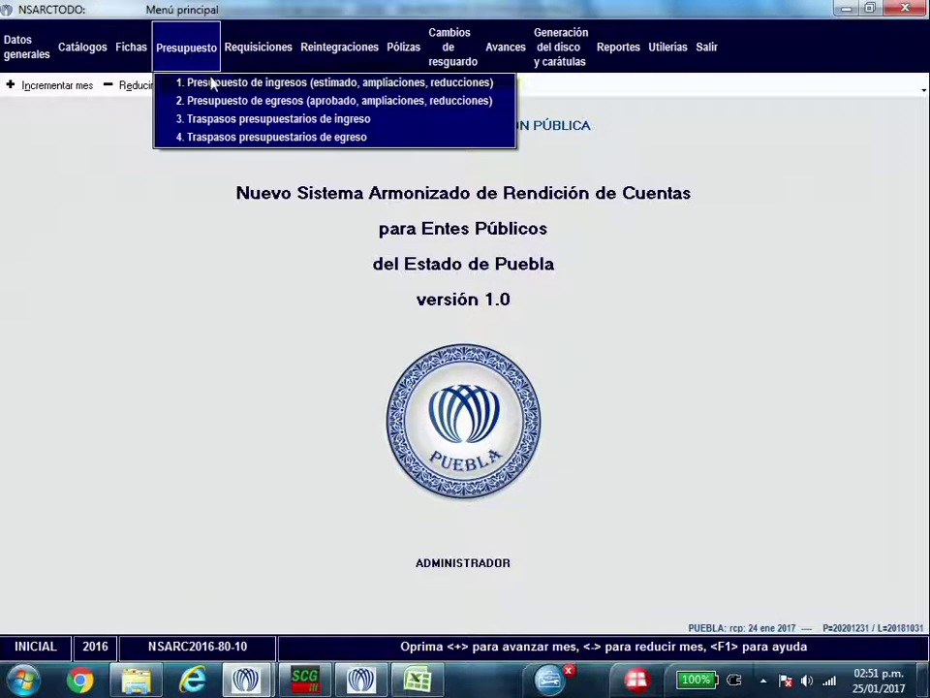
pyautogui.click(218, 106)
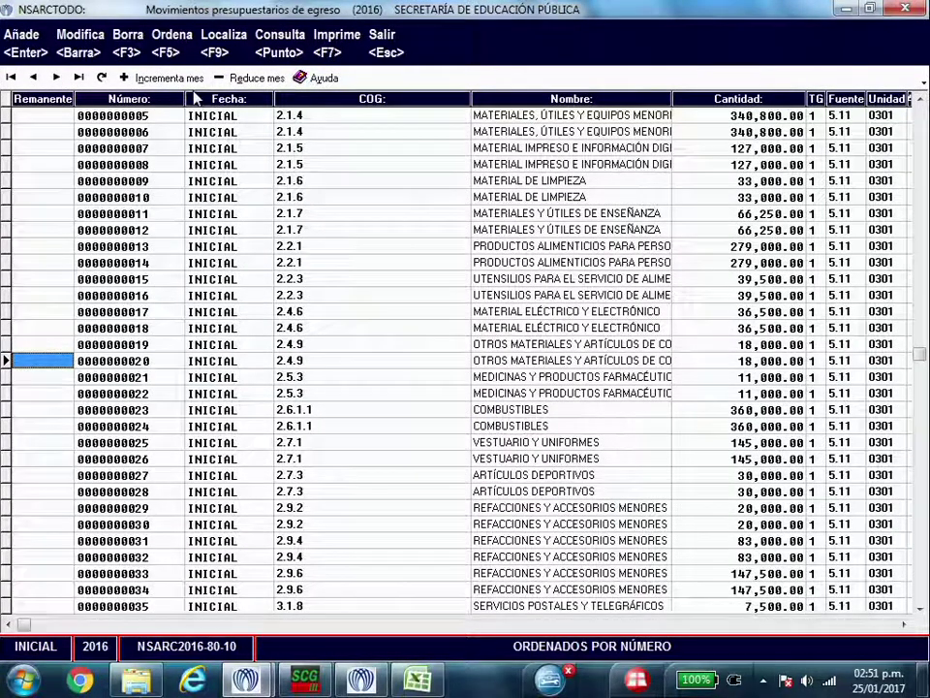
pyautogui.click(10, 76)
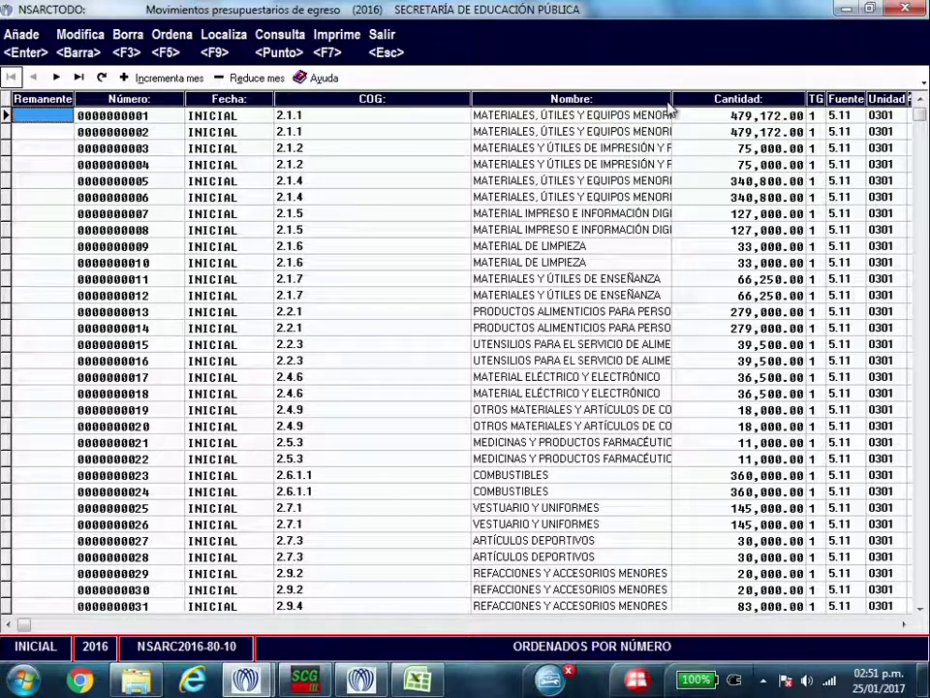
pyautogui.moveTo(671, 98); pyautogui.dragTo(671, 97)
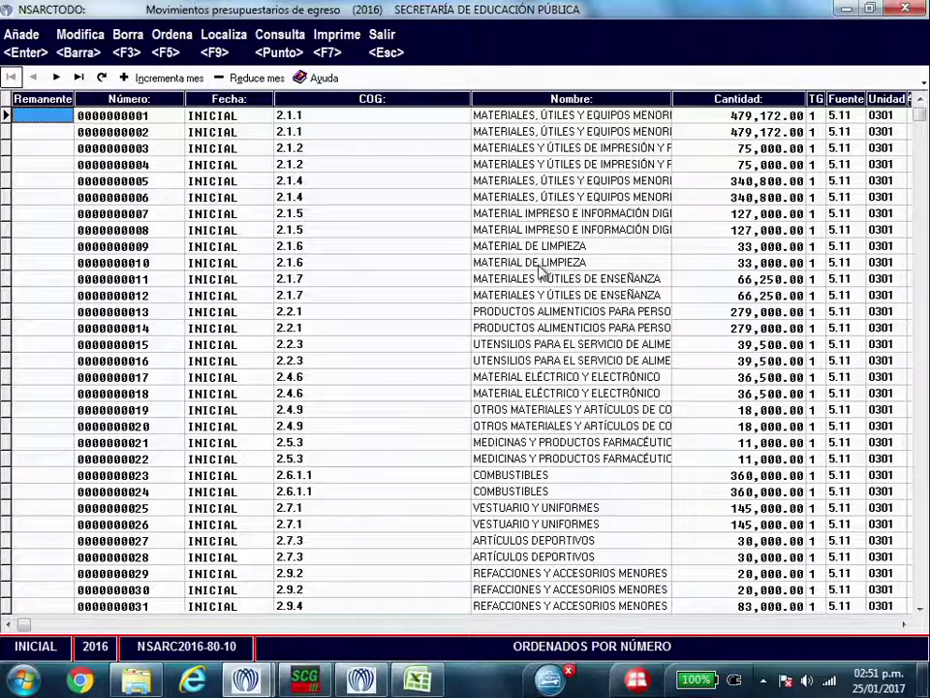
pyautogui.click(170, 39)
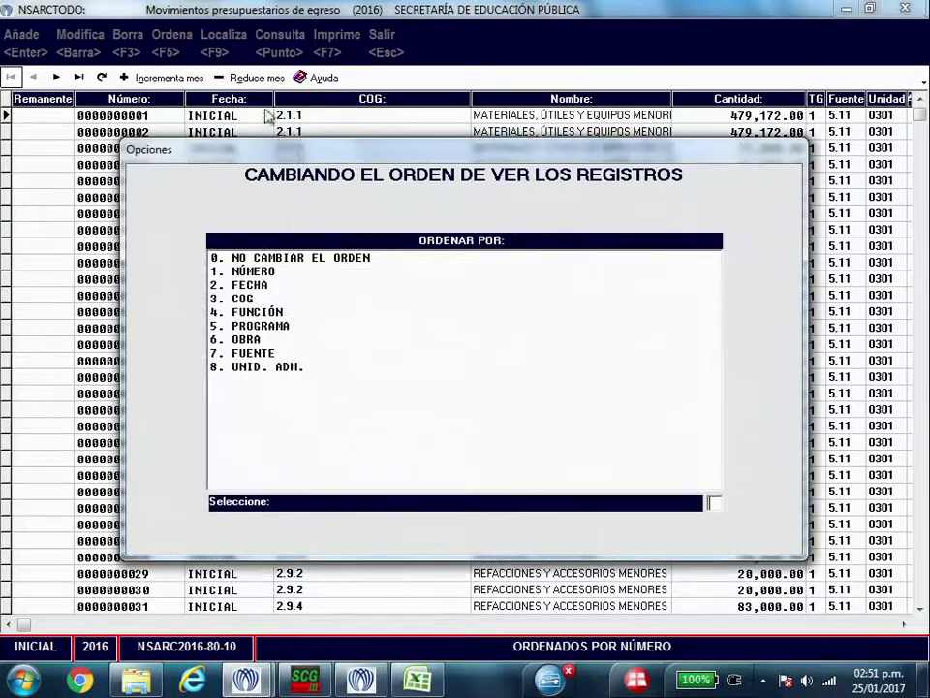
pyautogui.click(244, 298)
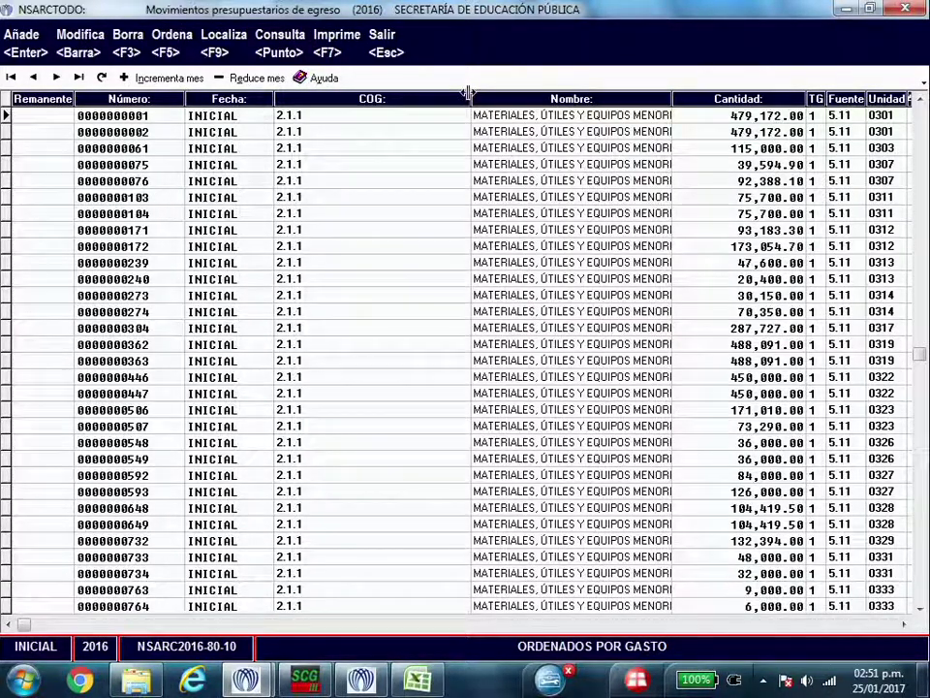
# Narrow the COG column and place the Fuente, Unidad and Programa columns directly after it
pyautogui.moveTo(475, 97); pyautogui.dragTo(343, 139)
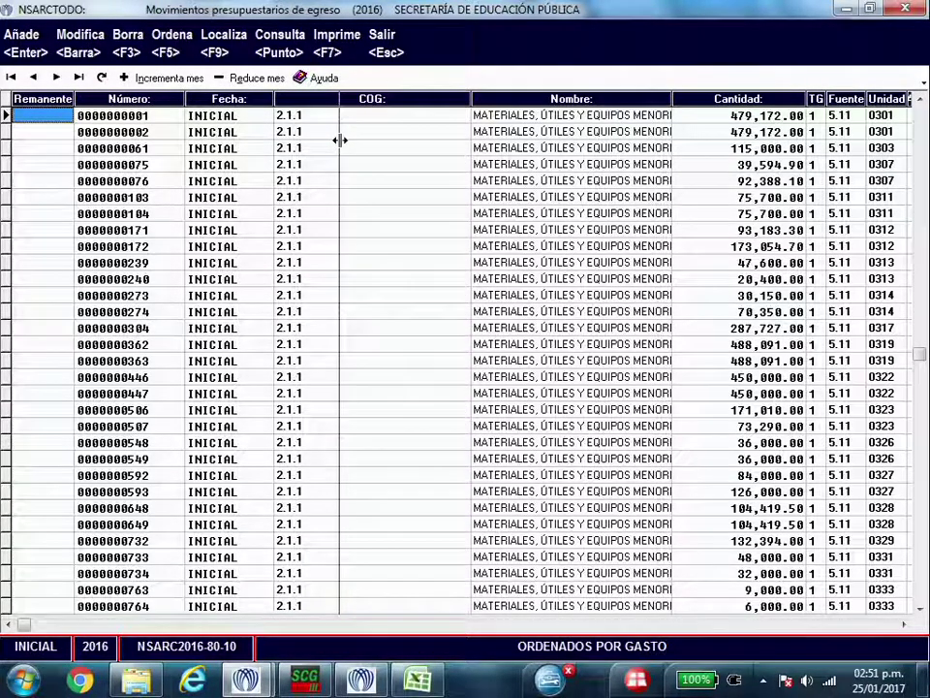
pyautogui.doubleClick(339, 140)
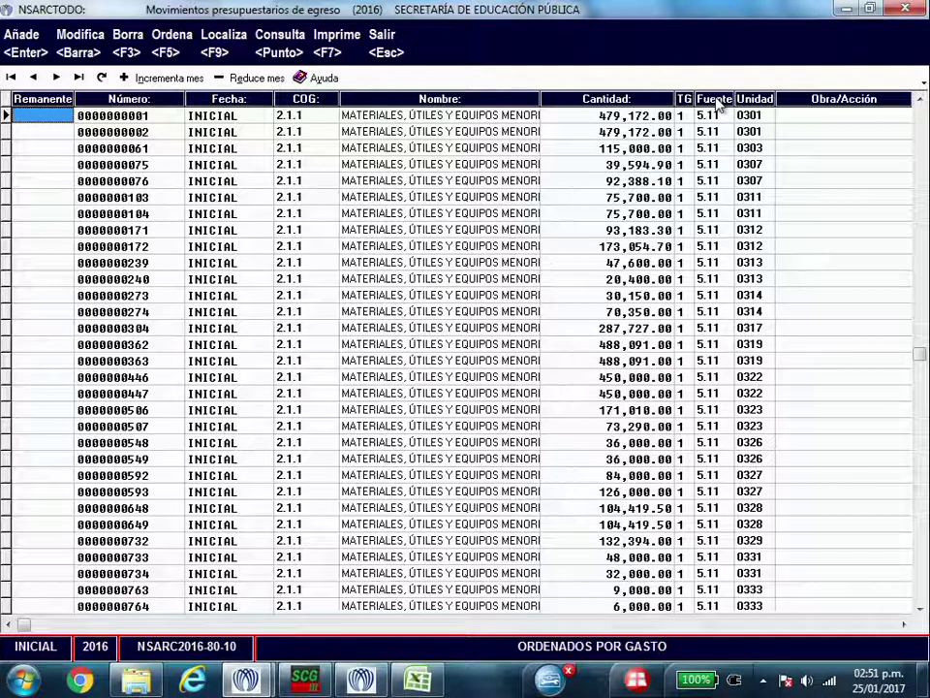
pyautogui.moveTo(717, 103); pyautogui.dragTo(441, 110)
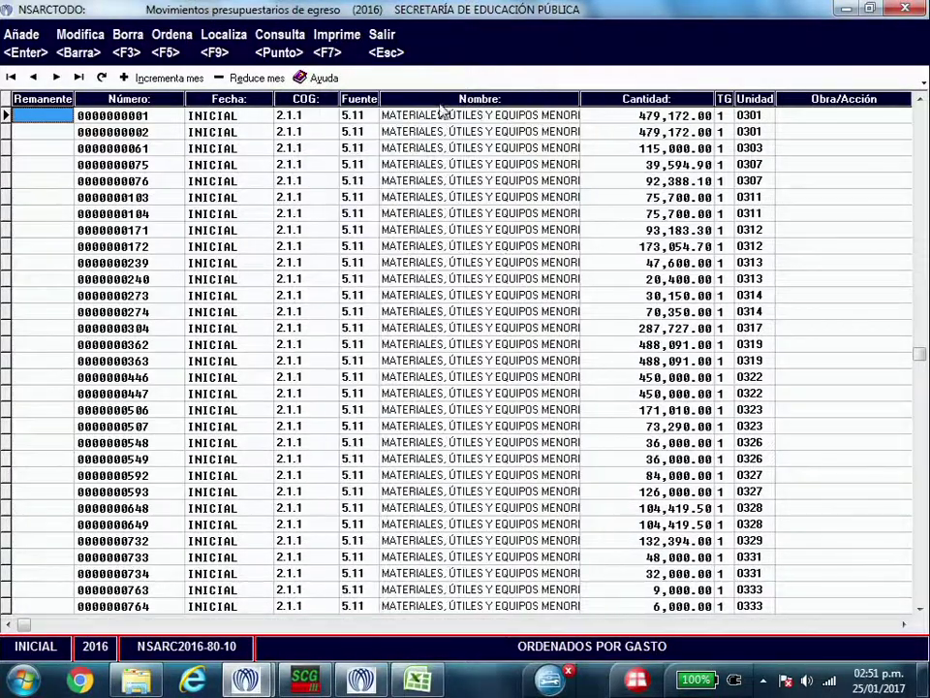
pyautogui.moveTo(754, 103); pyautogui.dragTo(422, 155)
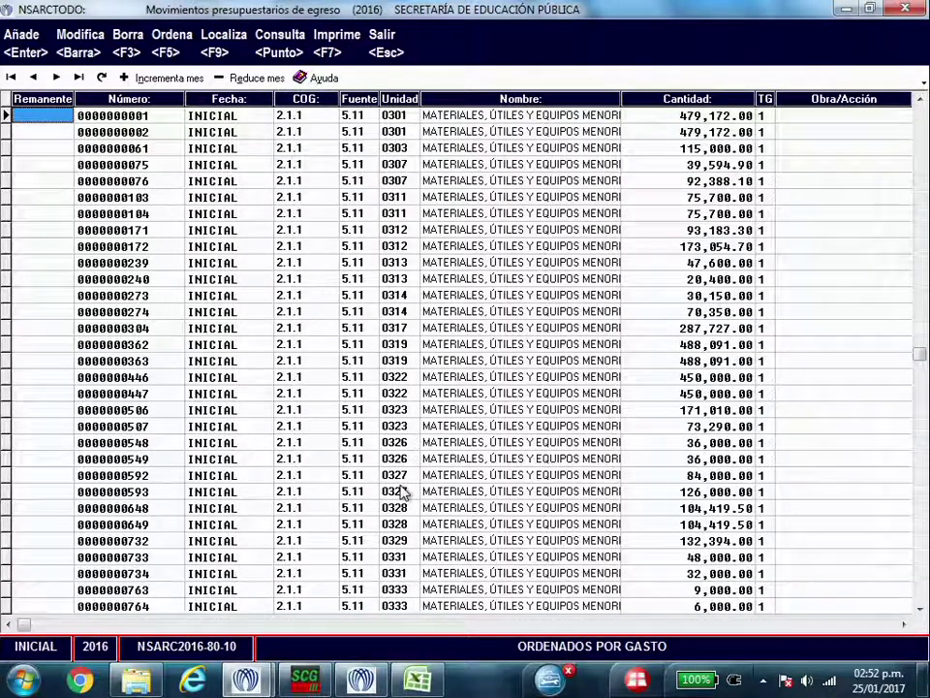
pyautogui.click(905, 625)
pyautogui.click(905, 625)
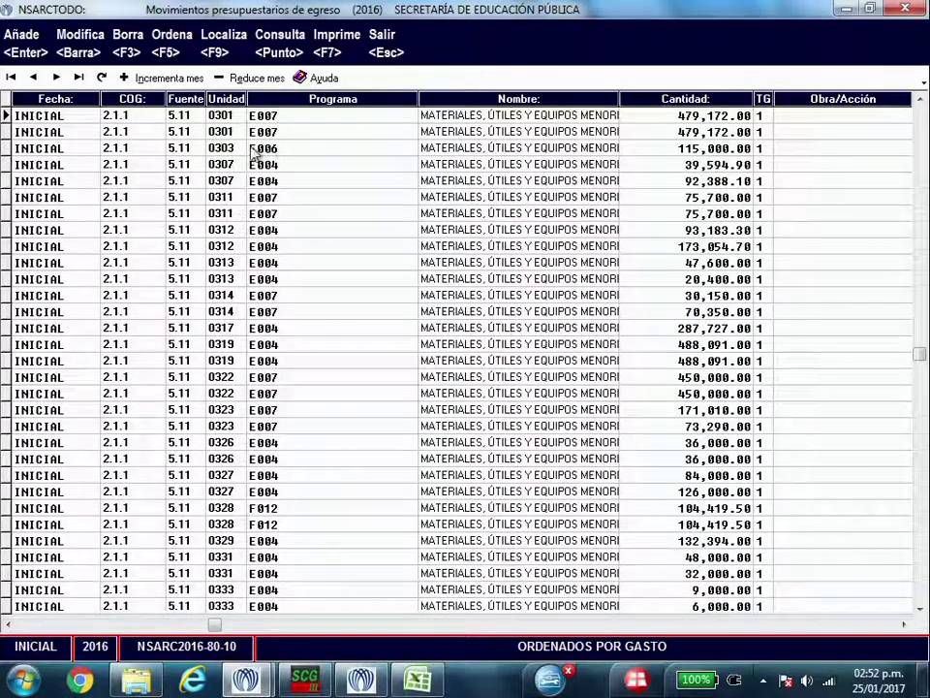
# Place the Cmp and Act columns directly after the Programa column in the expense movements list
pyautogui.moveTo(245, 679)
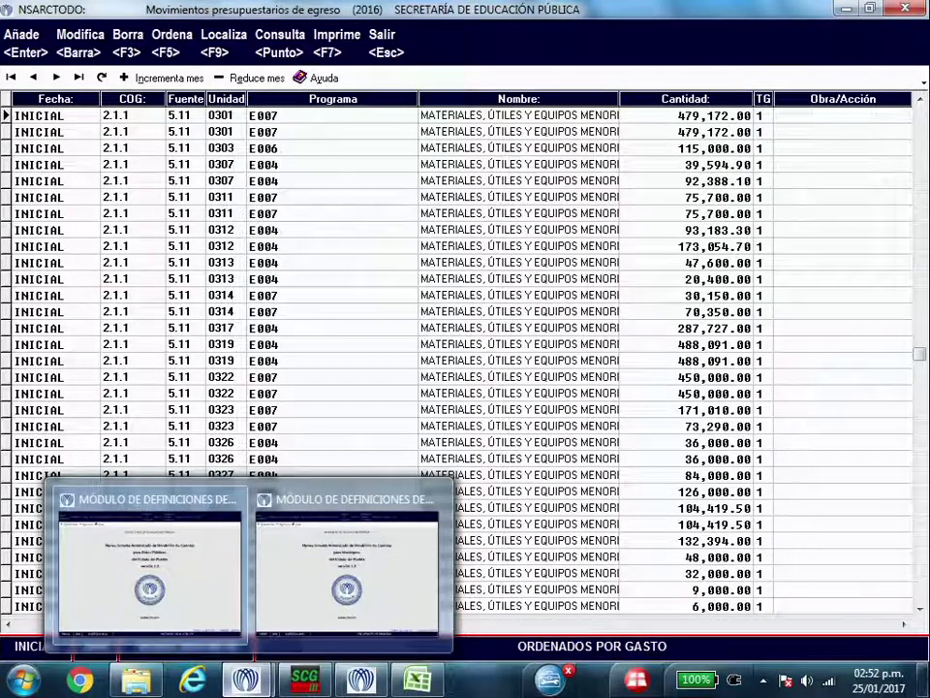
pyautogui.click(905, 624)
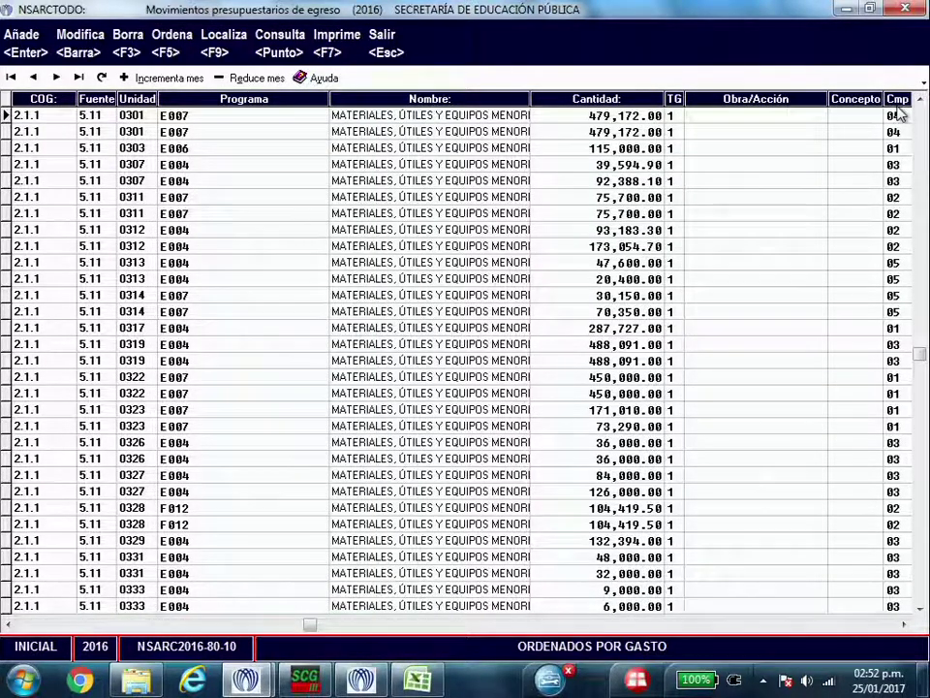
pyautogui.moveTo(896, 103); pyautogui.dragTo(353, 178)
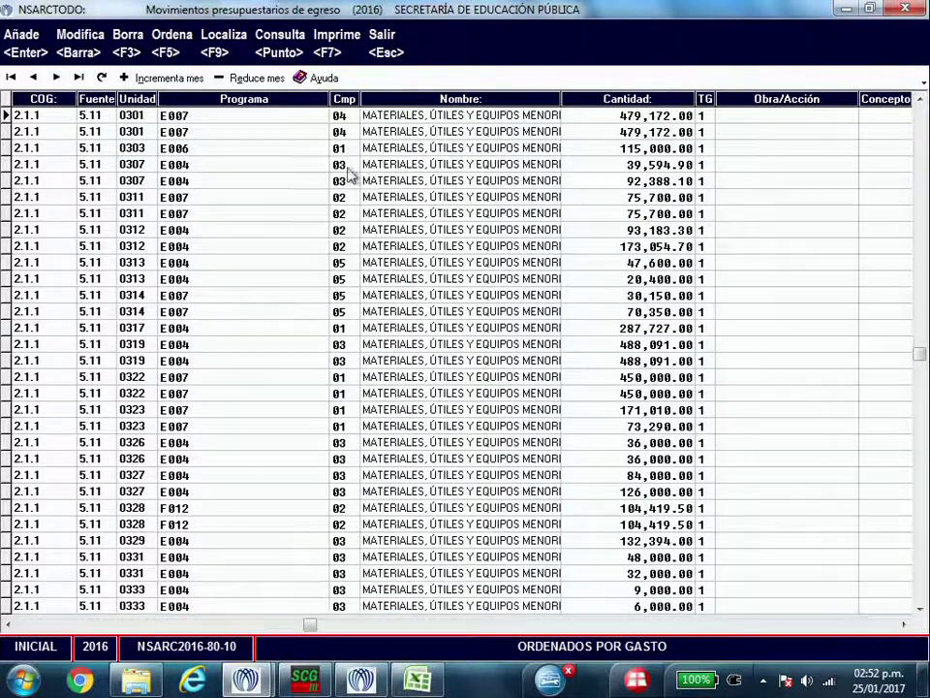
pyautogui.click(903, 624)
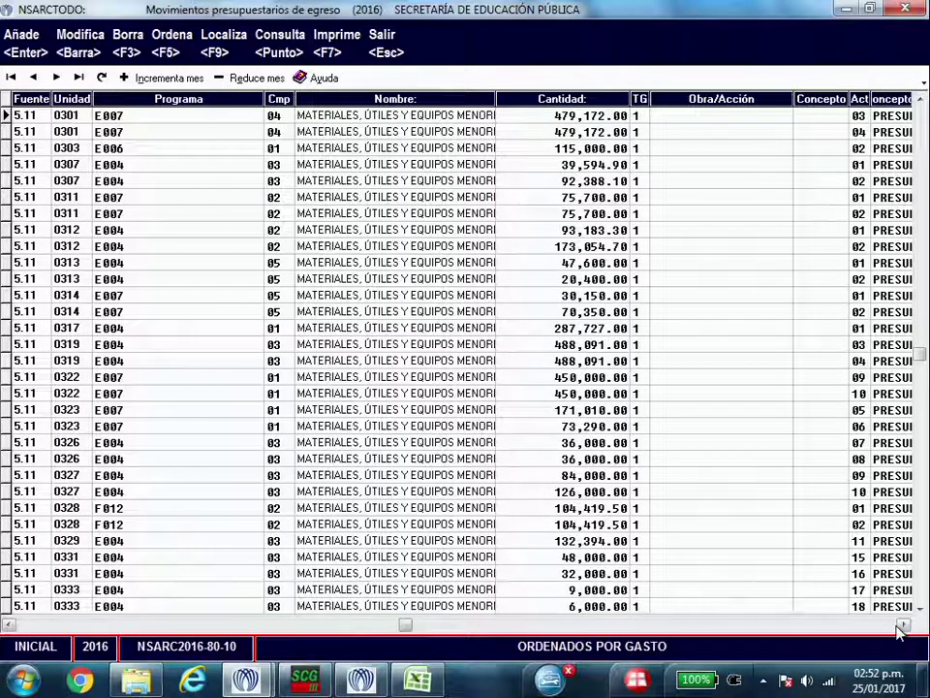
pyautogui.moveTo(841, 101); pyautogui.dragTo(388, 151)
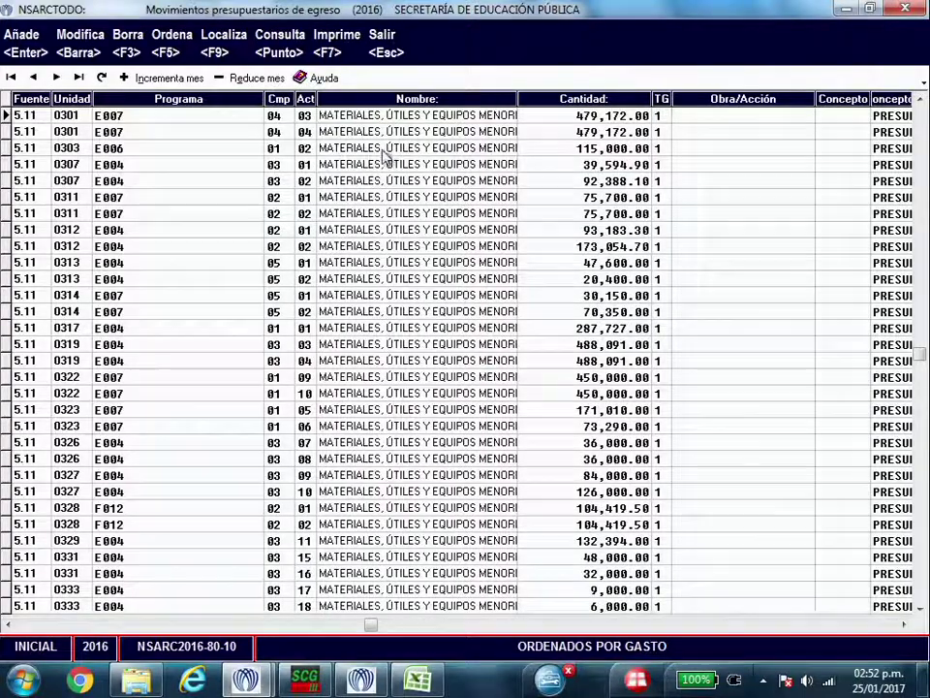
pyautogui.moveTo(231, 684)
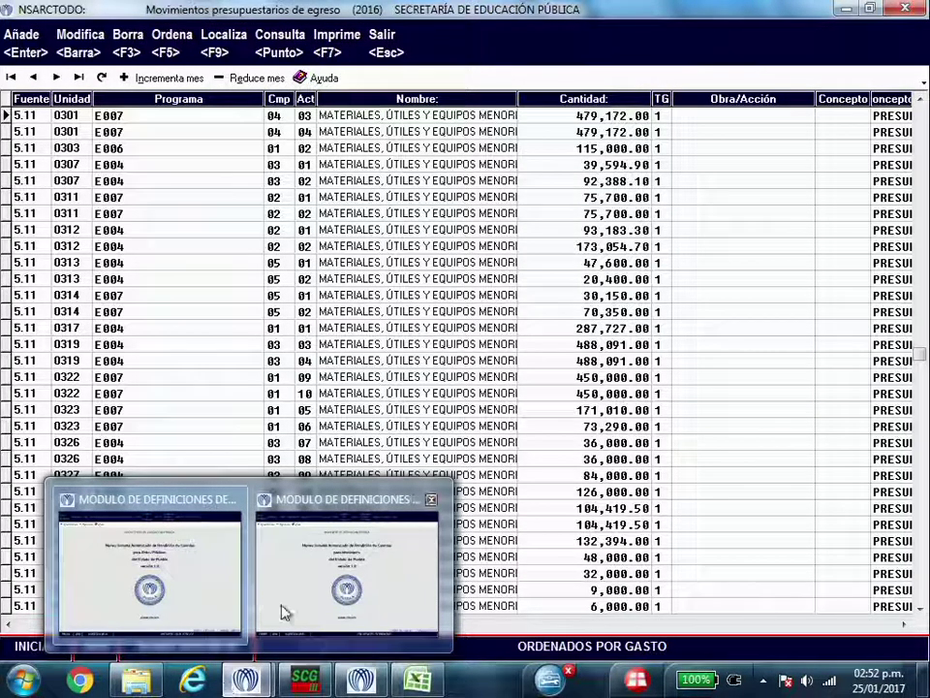
# Open the first 2.1.1 movement for modification, locate 2 in the expense classifier and pick COG 2.1.1, MATERIALES, ÚTILES Y EQUIPOS MENORES DE OFICINA
pyautogui.click(79, 43)
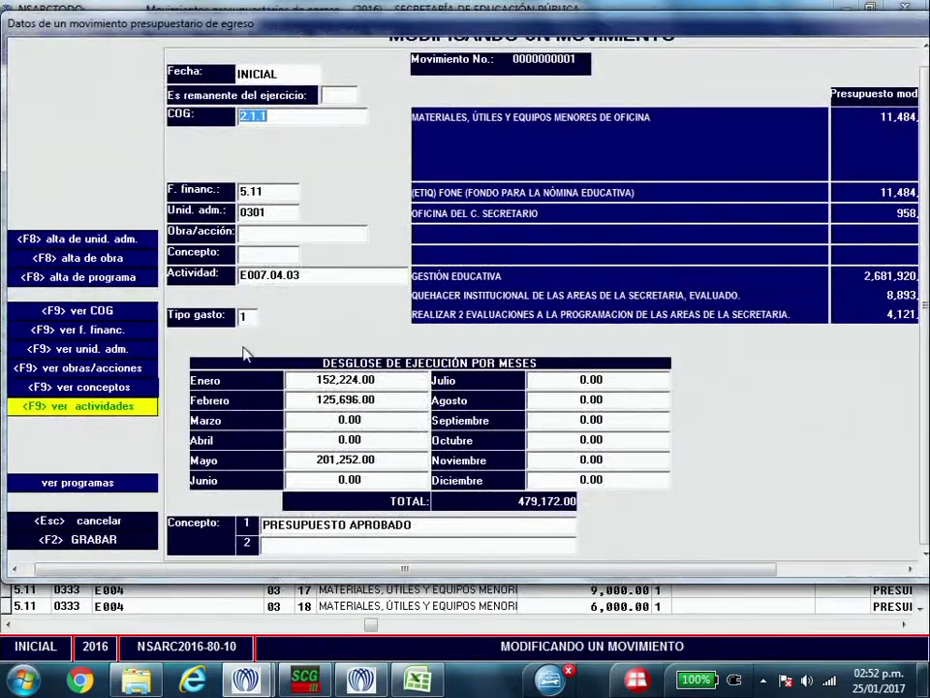
pyautogui.click(277, 114)
pyautogui.press('F9')
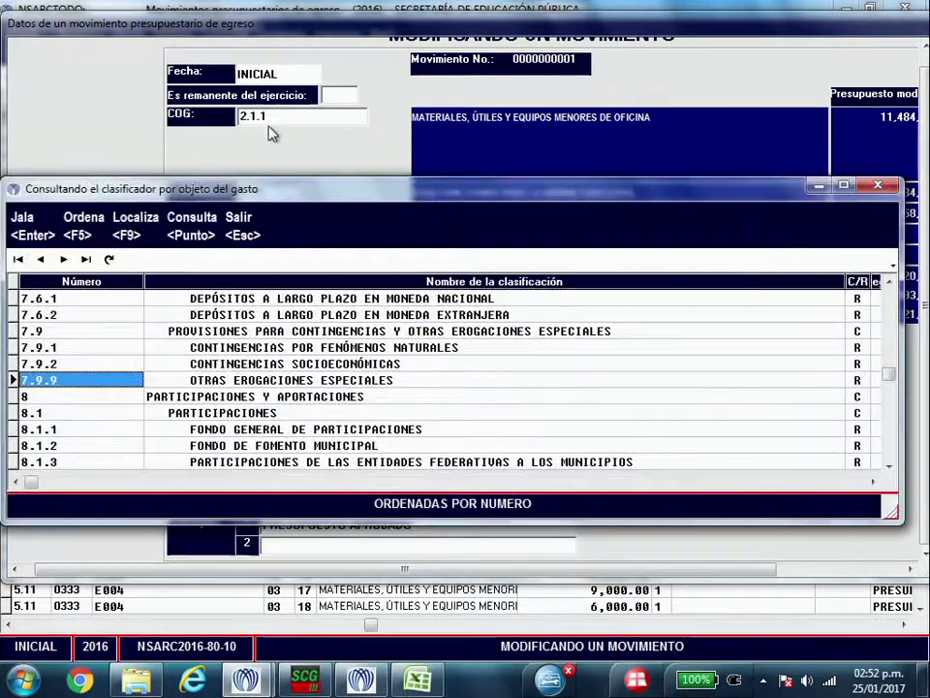
pyautogui.click(136, 232)
pyautogui.write('2')
pyautogui.press('Return')
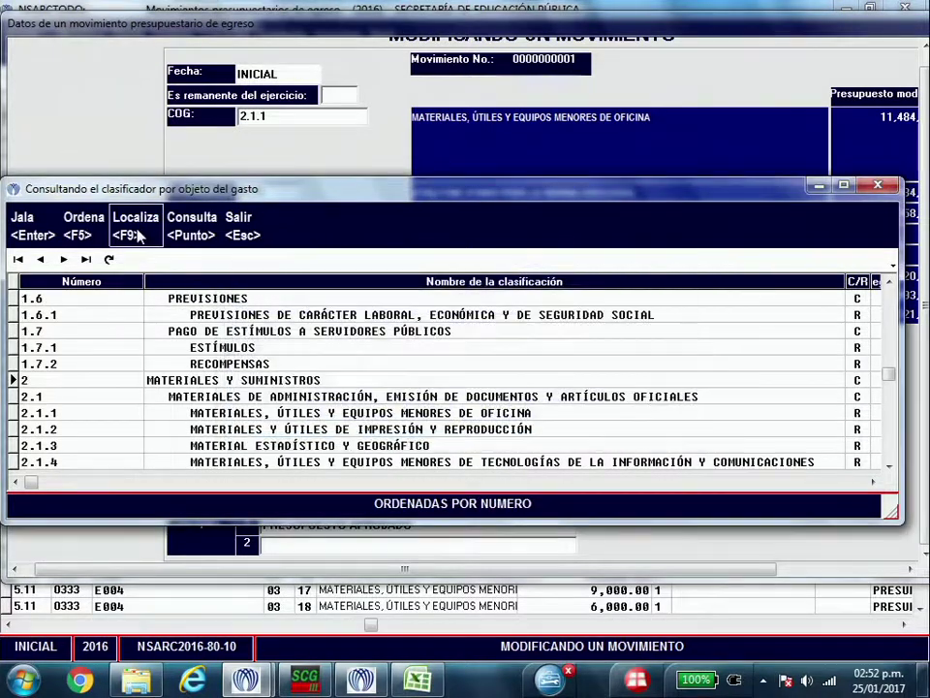
pyautogui.doubleClick(308, 411)
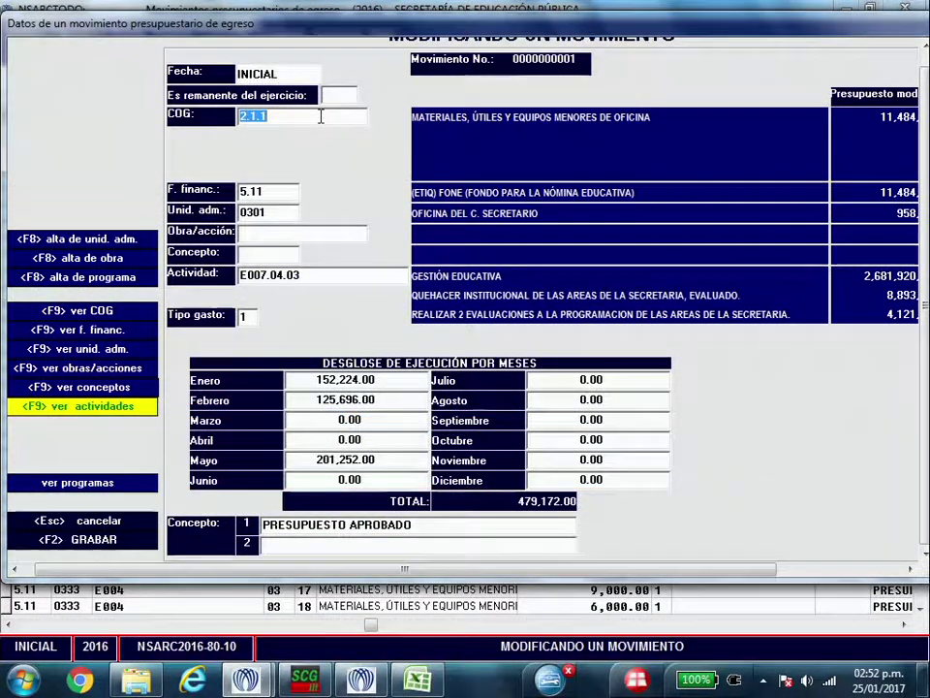
# Pick funding source 5.11 (FONE) and administrative unit 0301, OFICINA DEL C. SECRETARIO, from their catalogs for the movement
pyautogui.click(284, 190)
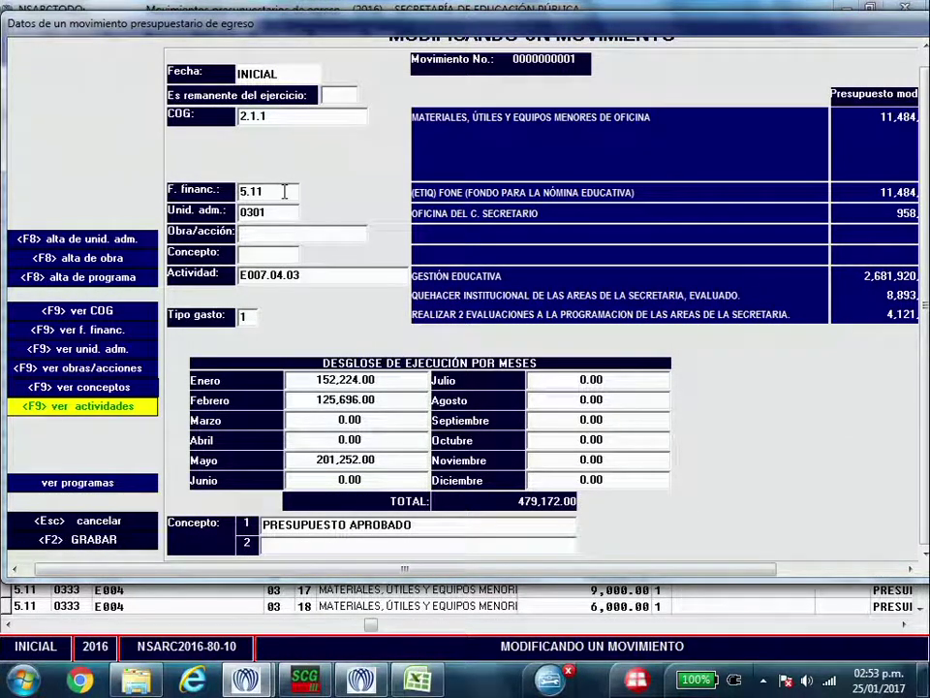
pyautogui.press('F9')
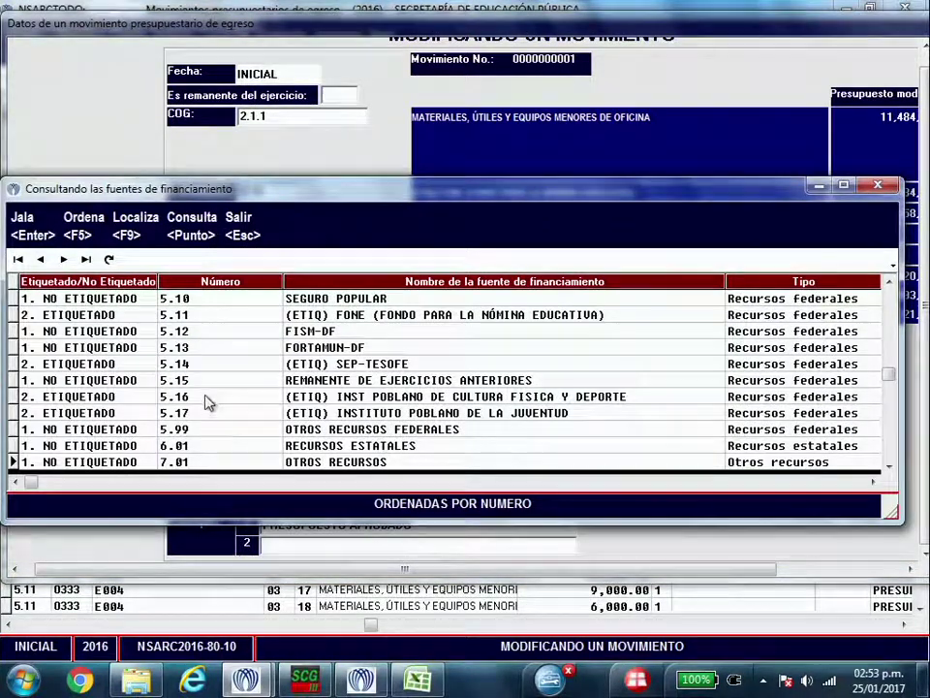
pyautogui.doubleClick(369, 315)
pyautogui.click(281, 212)
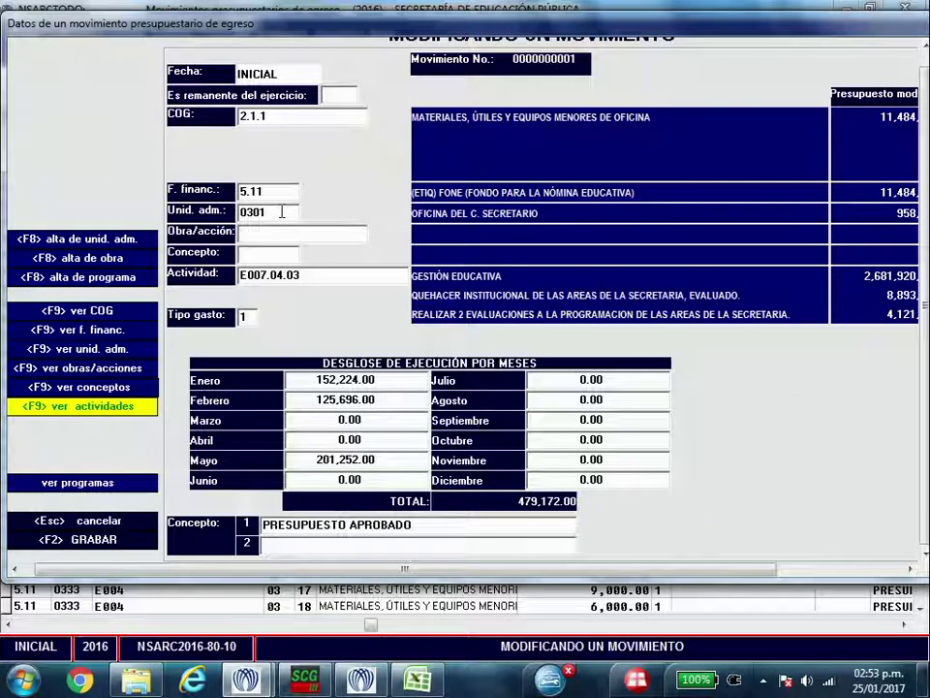
pyautogui.press('F9')
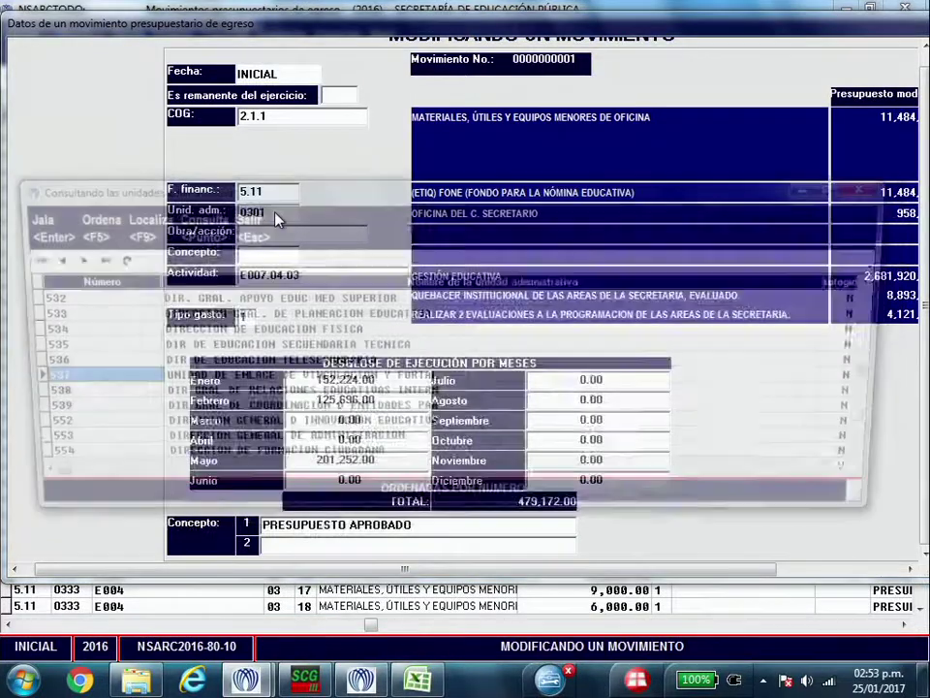
pyautogui.click(19, 260)
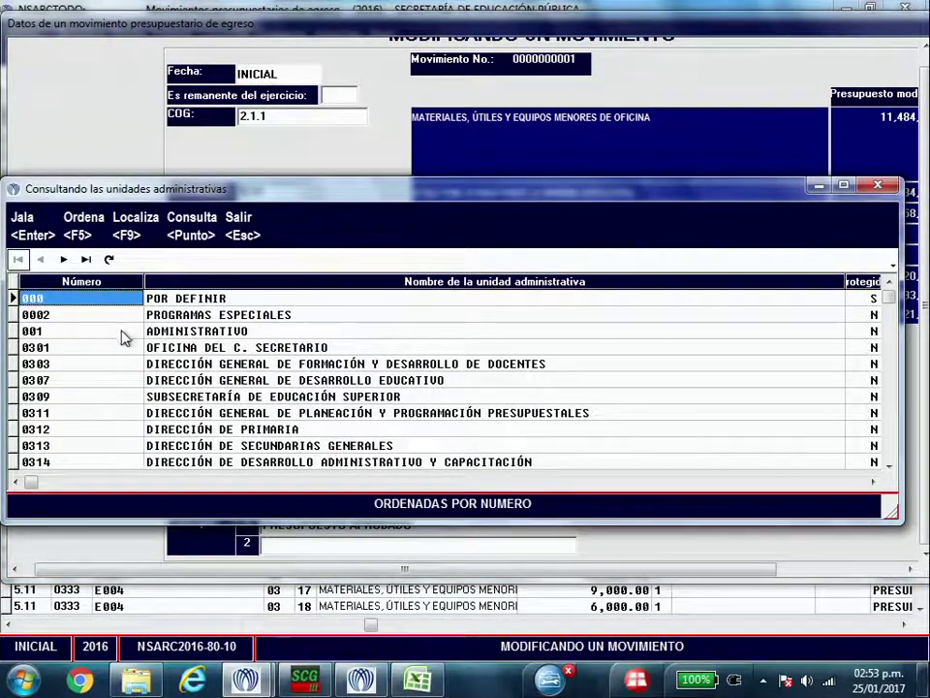
pyautogui.click(254, 351)
pyautogui.press('Return')
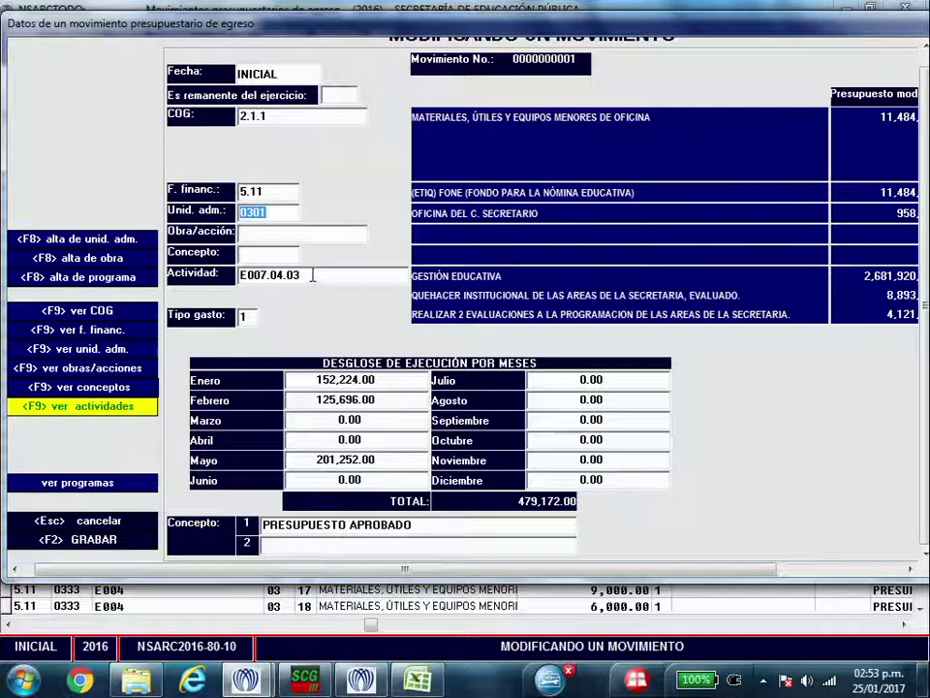
# Assign activity U082.02.01, the training of 519 supervisors and sector heads, to the movement from the activities catalog
pyautogui.press('F9')
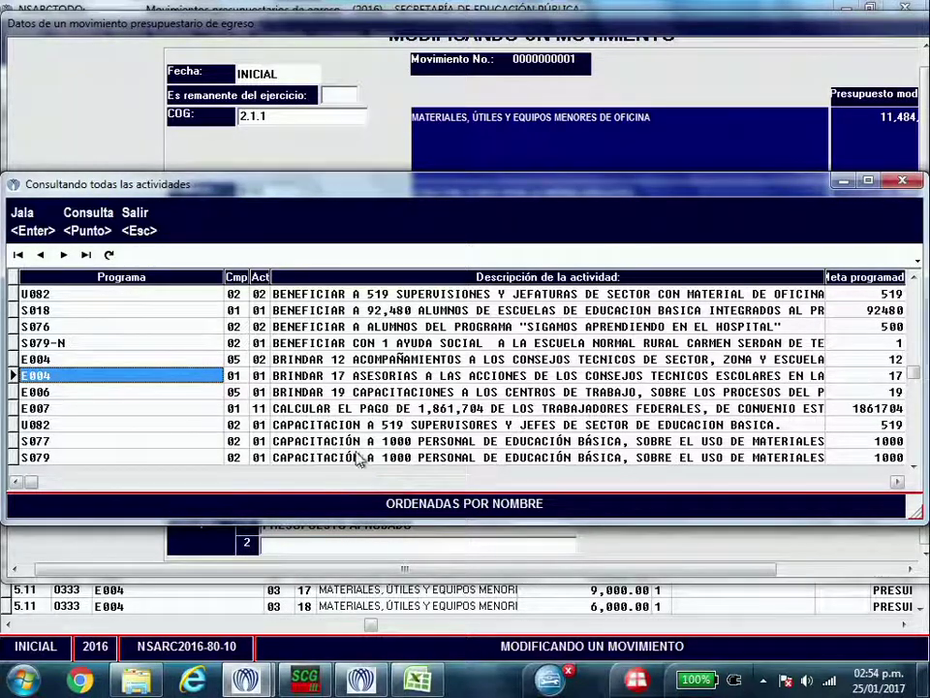
pyautogui.click(530, 427)
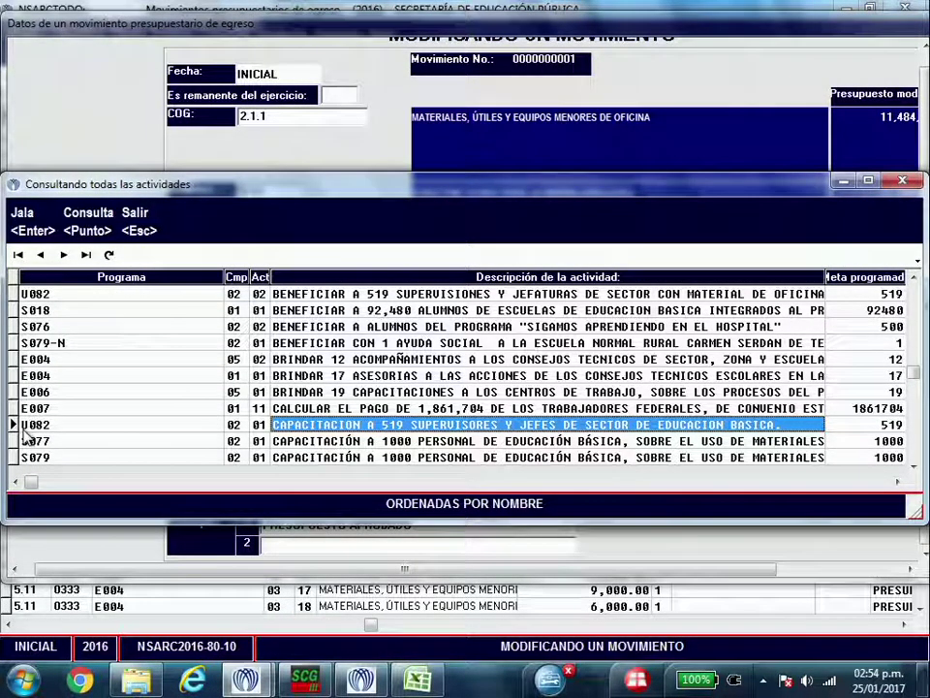
pyautogui.doubleClick(333, 431)
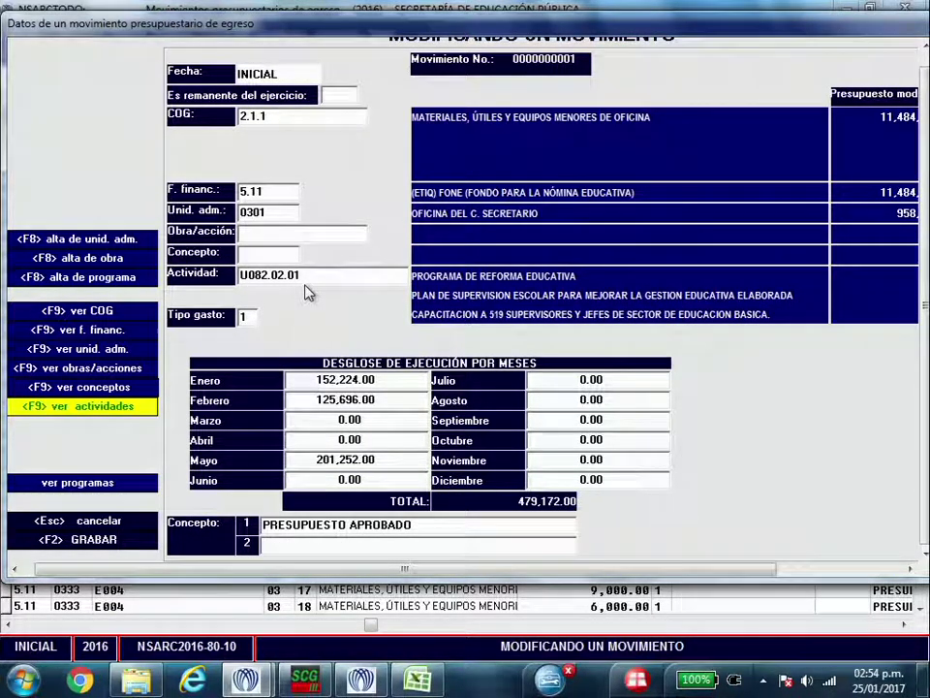
# Set the movement's Tipo gasto to 4, Pensiones y jubilaciones, and save the movement
pyautogui.click(253, 320)
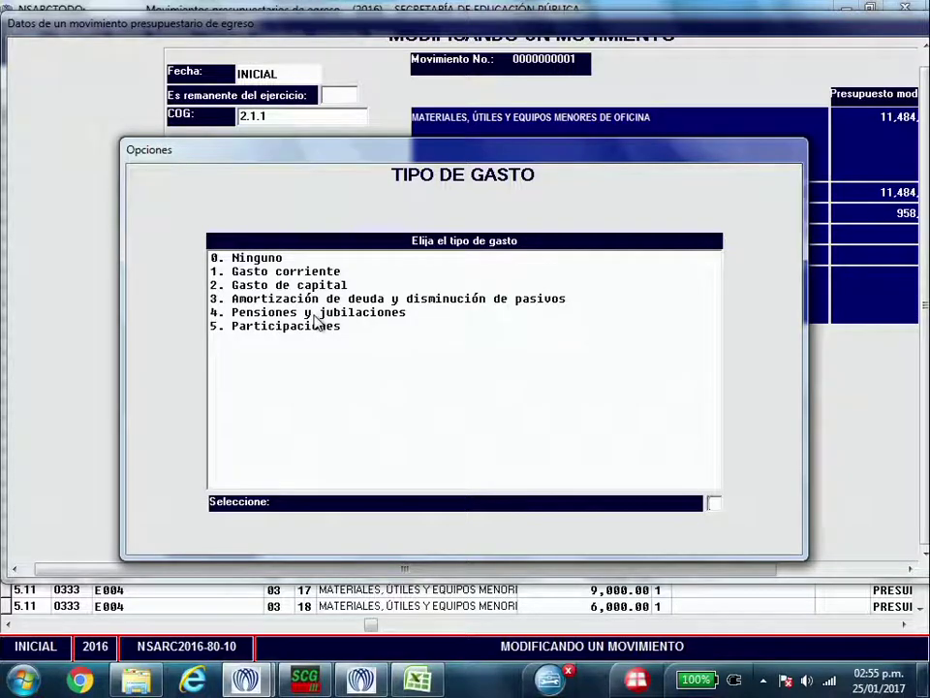
pyautogui.write('4')
pyautogui.press('Return')
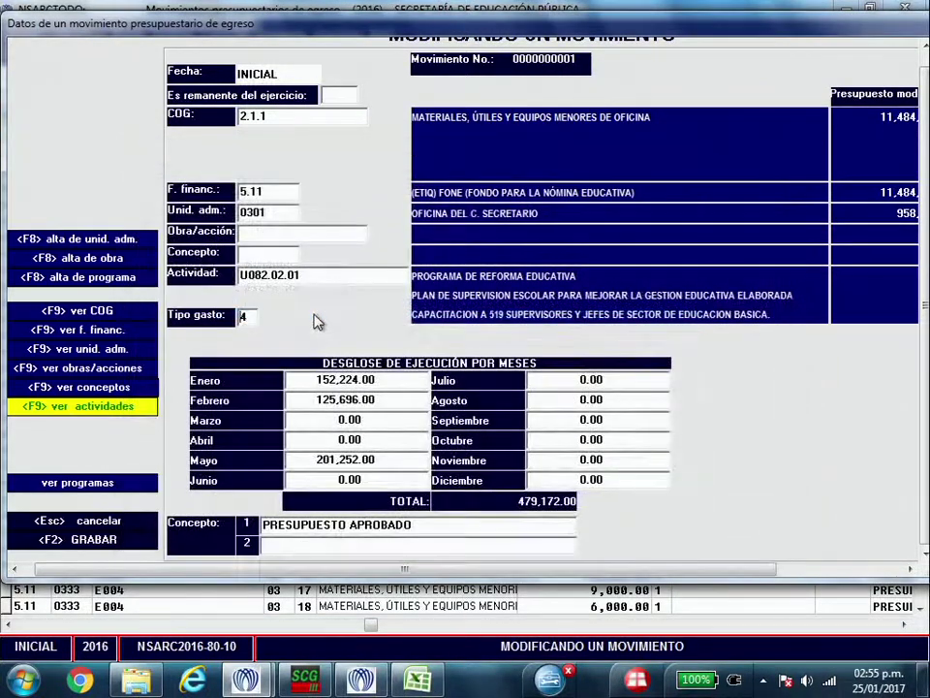
pyautogui.click(84, 538)
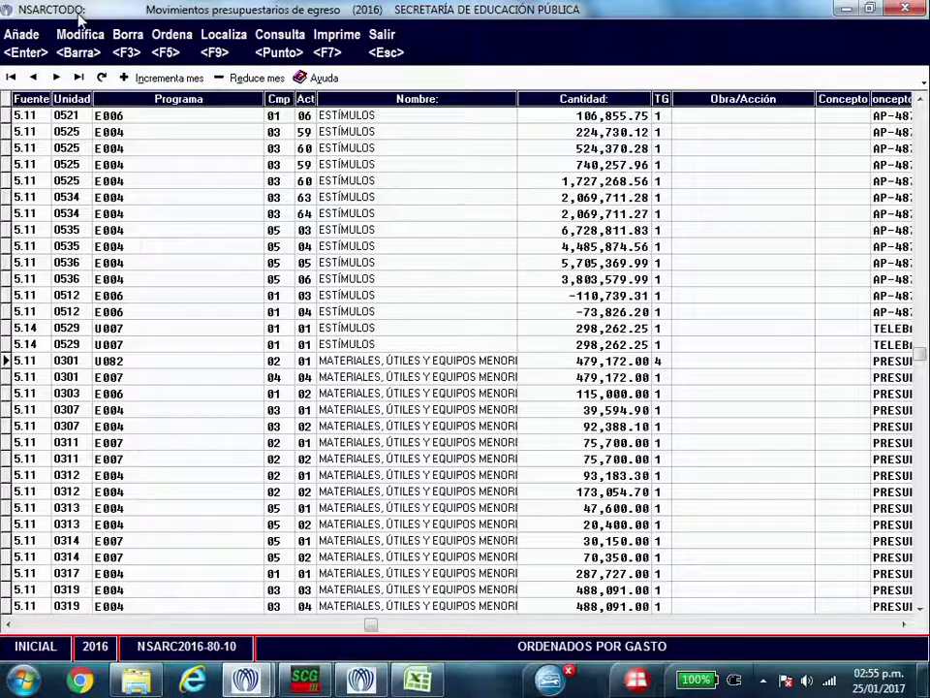
# Switch to the MUNICIPIO DE OCOYUCAN PUEBLA window, leave its income movements and open its expense budget movements
pyautogui.moveTo(267, 685)
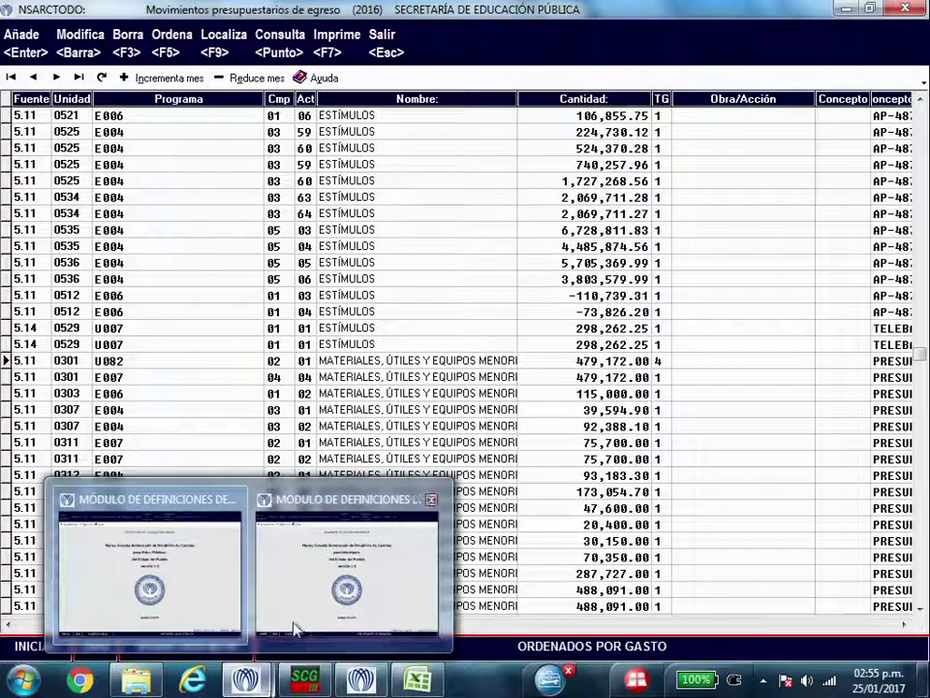
pyautogui.click(296, 625)
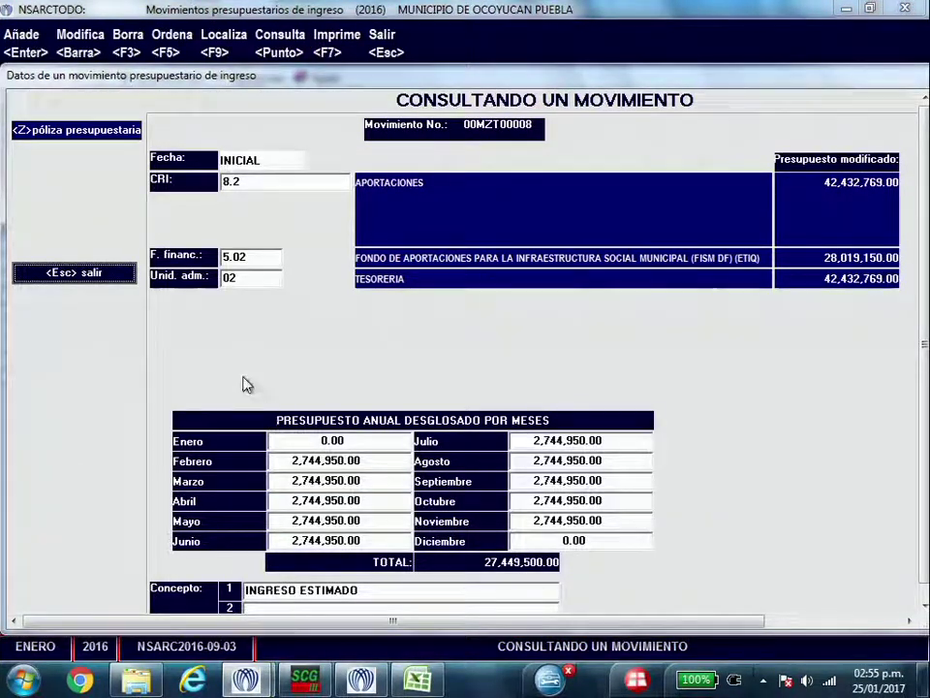
pyautogui.click(87, 271)
pyautogui.click(385, 44)
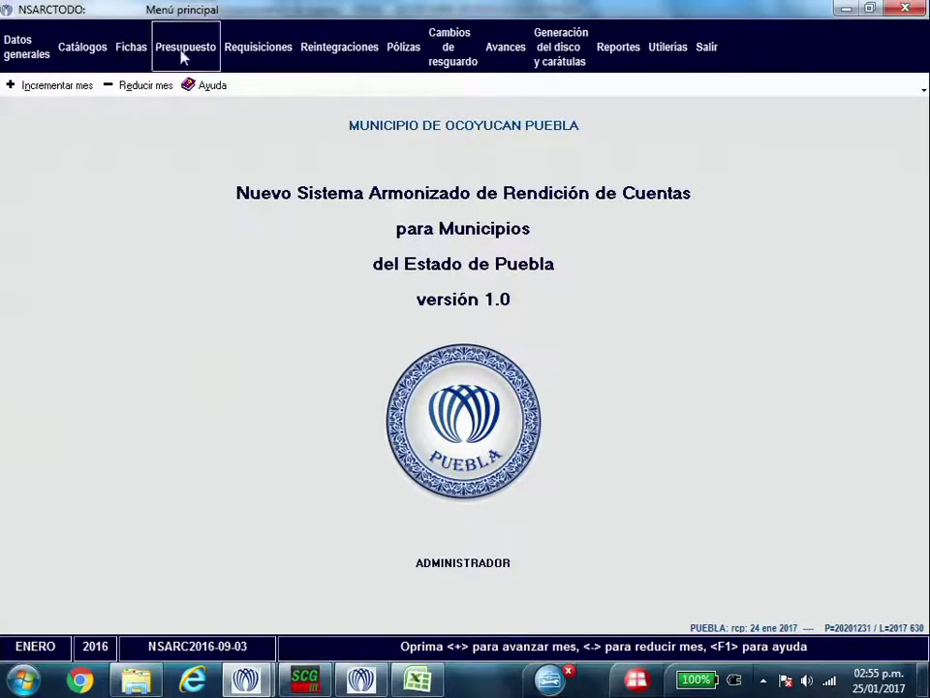
pyautogui.click(186, 58)
pyautogui.click(241, 101)
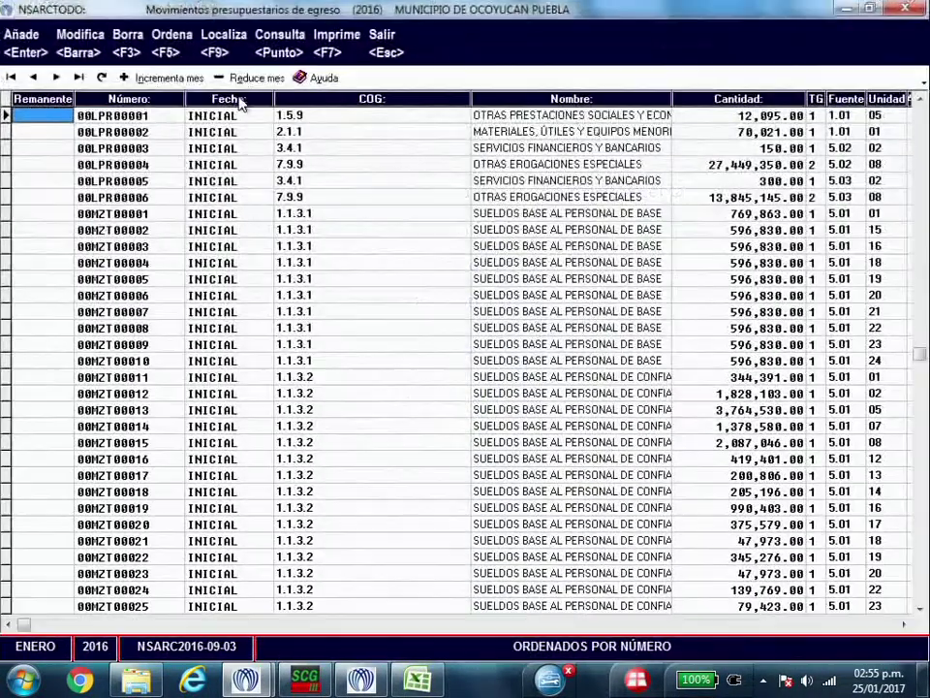
# Modify the first municipal expense movement, setting its Tipo gasto to 4, Pensiones y jubilaciones, and save it
pyautogui.click(83, 43)
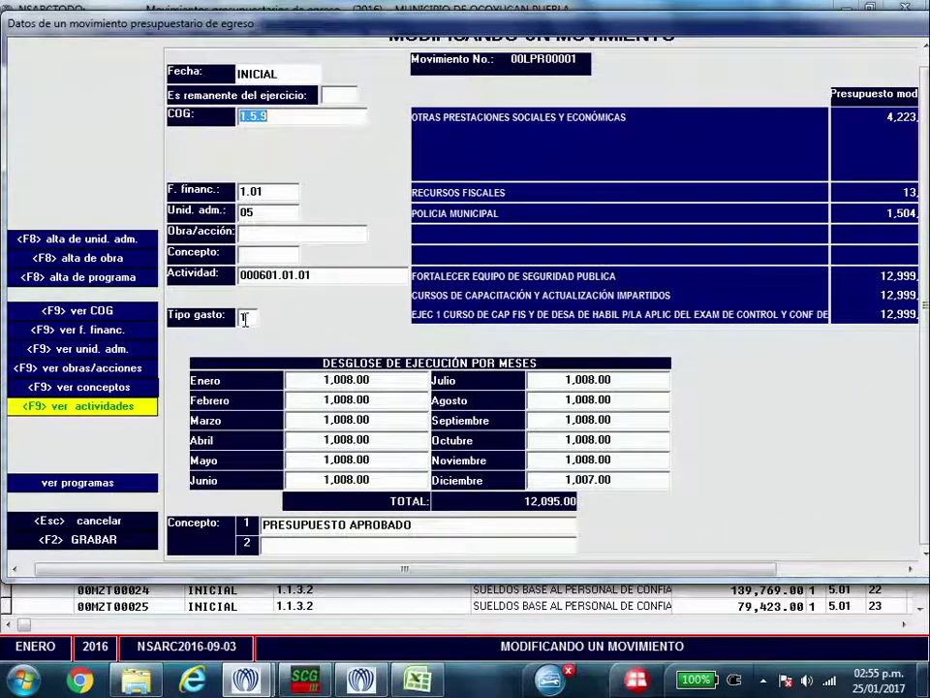
pyautogui.click(245, 319)
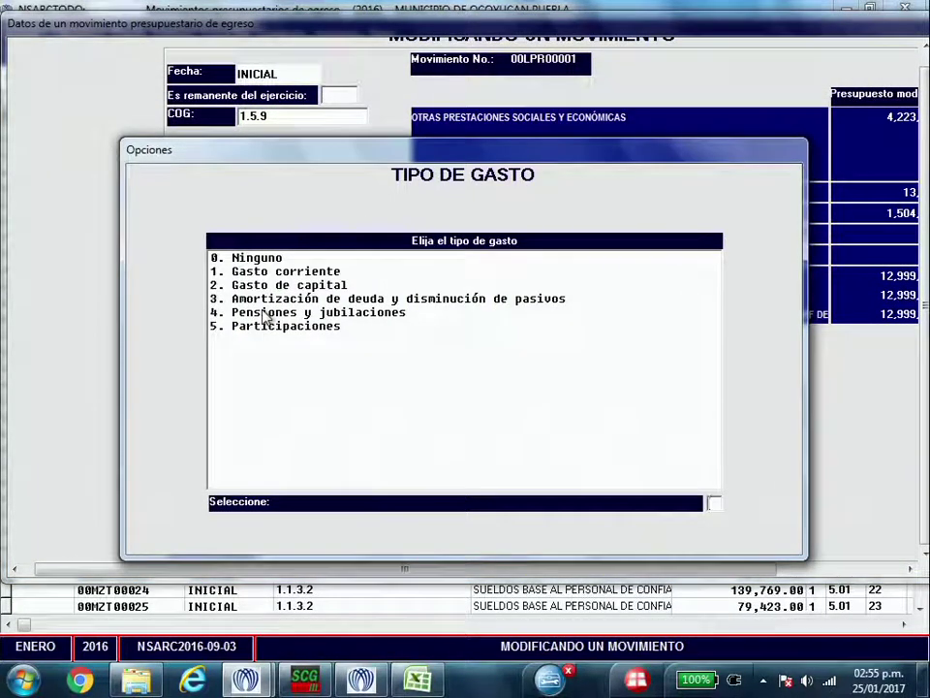
pyautogui.press('4')
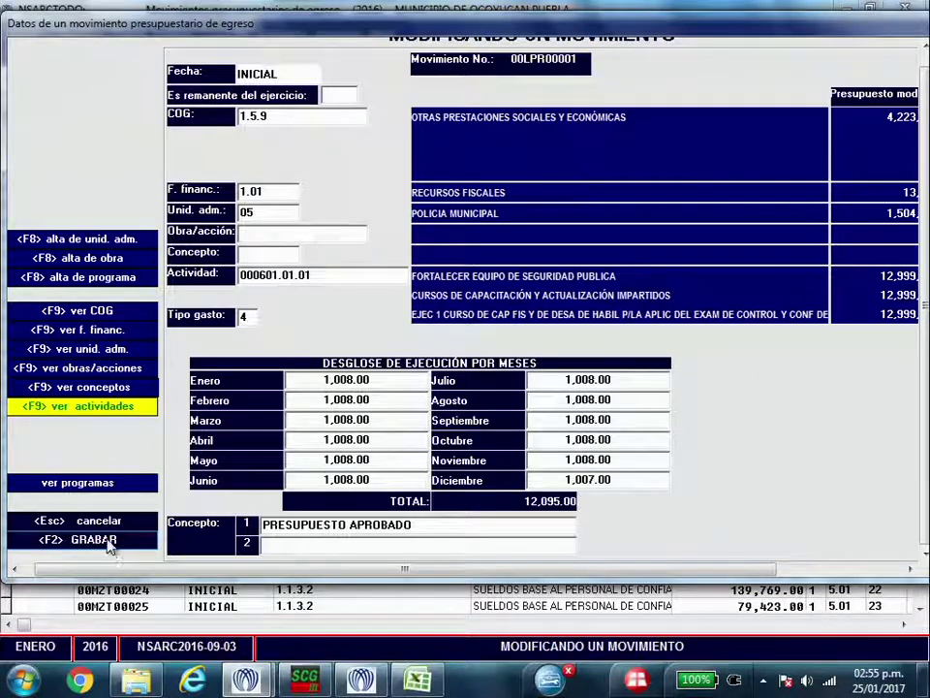
pyautogui.click(104, 543)
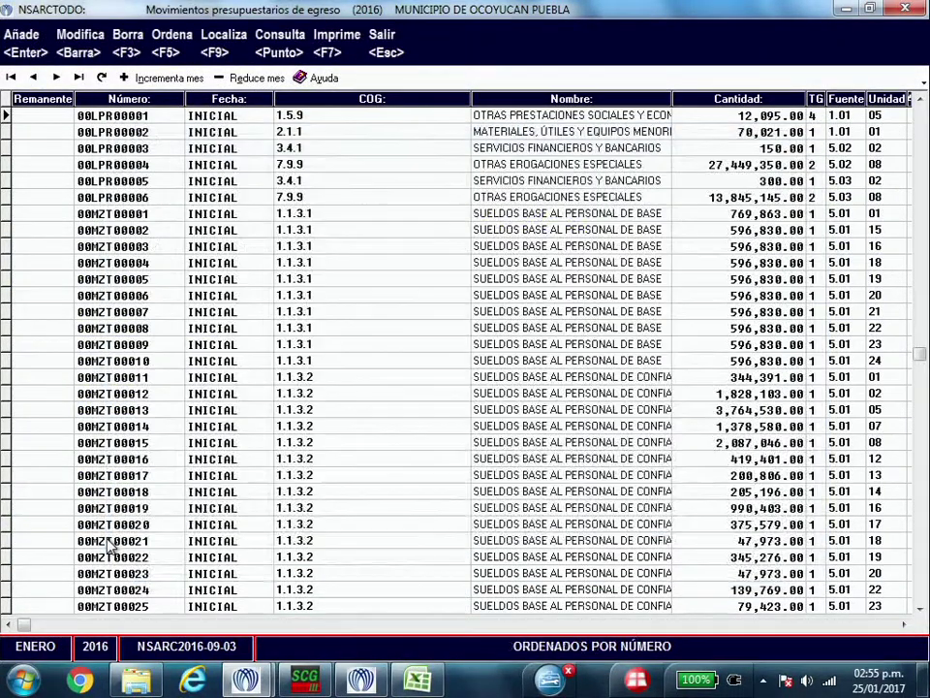
# Reopen the first municipal movement for modification, review the expense type options and choose 4, Pensiones y jubilaciones, again
pyautogui.click(80, 43)
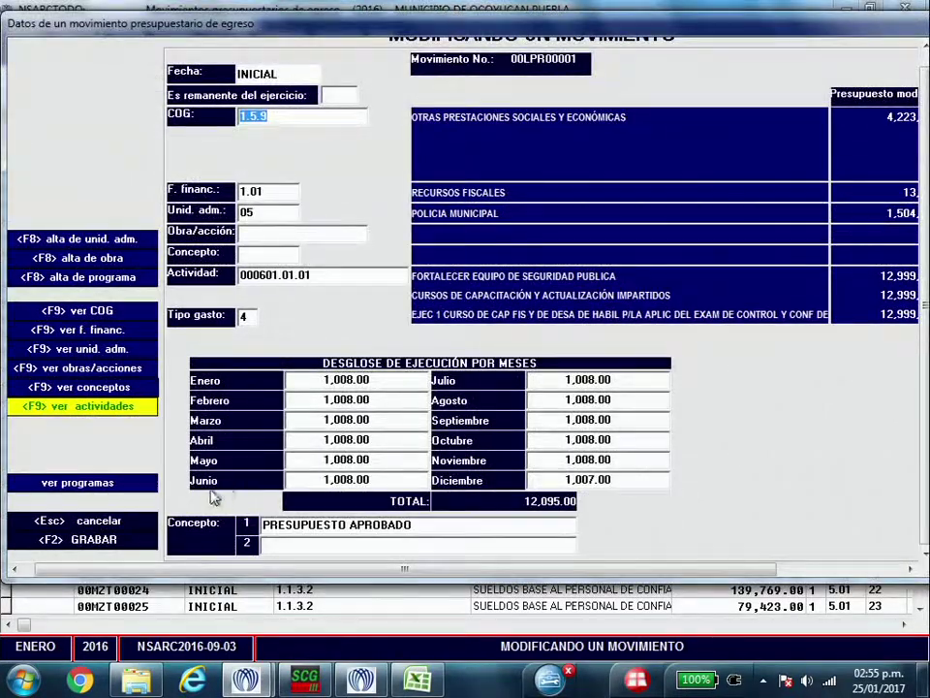
pyautogui.click(247, 316)
pyautogui.press('F9')
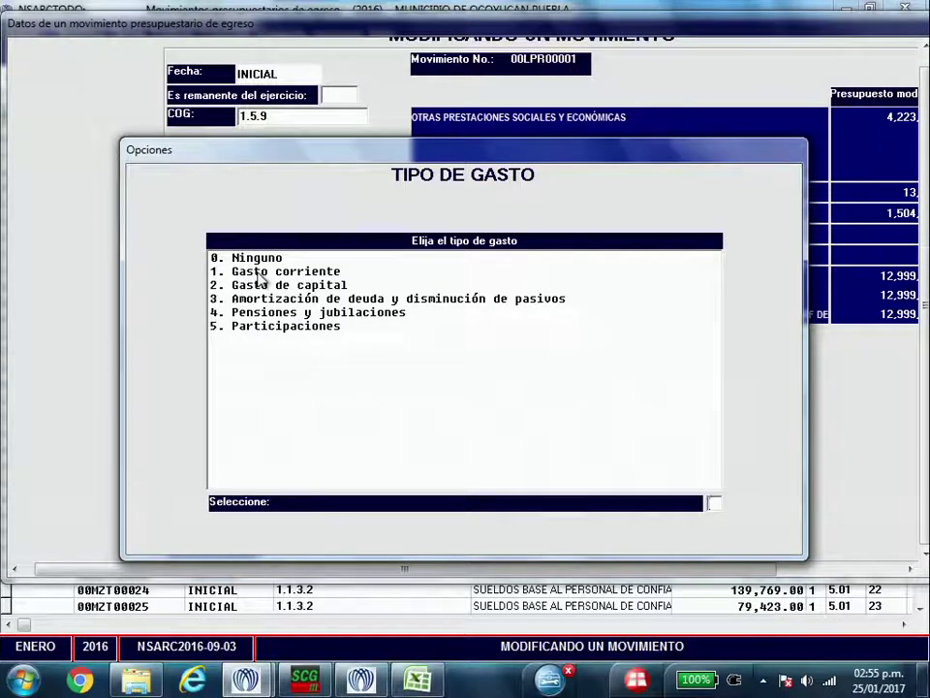
pyautogui.write('4')
pyautogui.press('Return')
# Open the COG classifier from the movement's COG field, review its classifications down to chapter 2 and leave it without choosing one
pyautogui.click(301, 120)
pyautogui.press('F9')
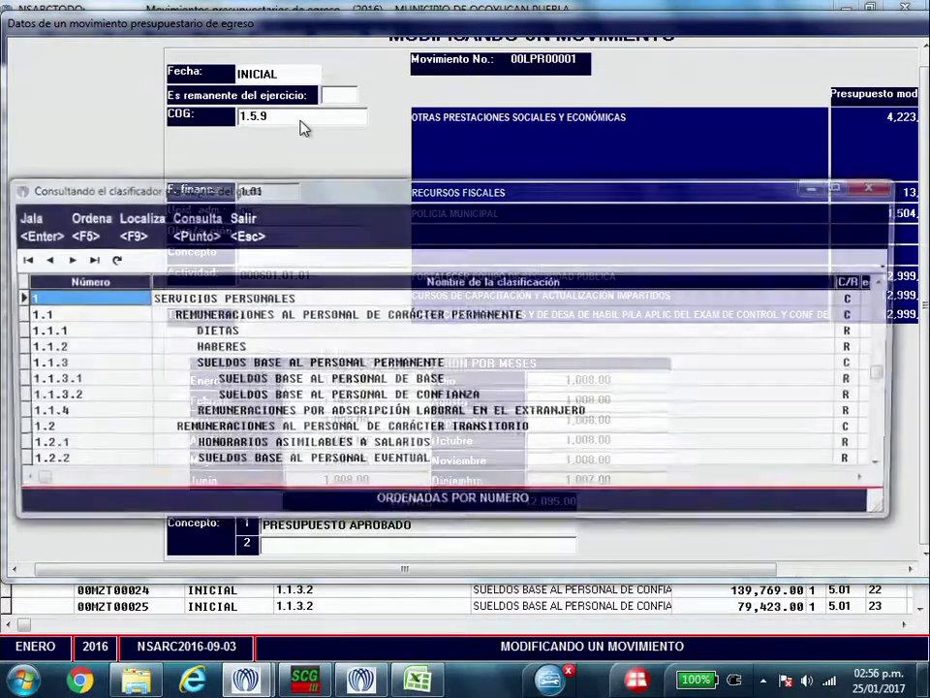
pyautogui.click(244, 398)
pyautogui.scroll(-20, 247, 407)
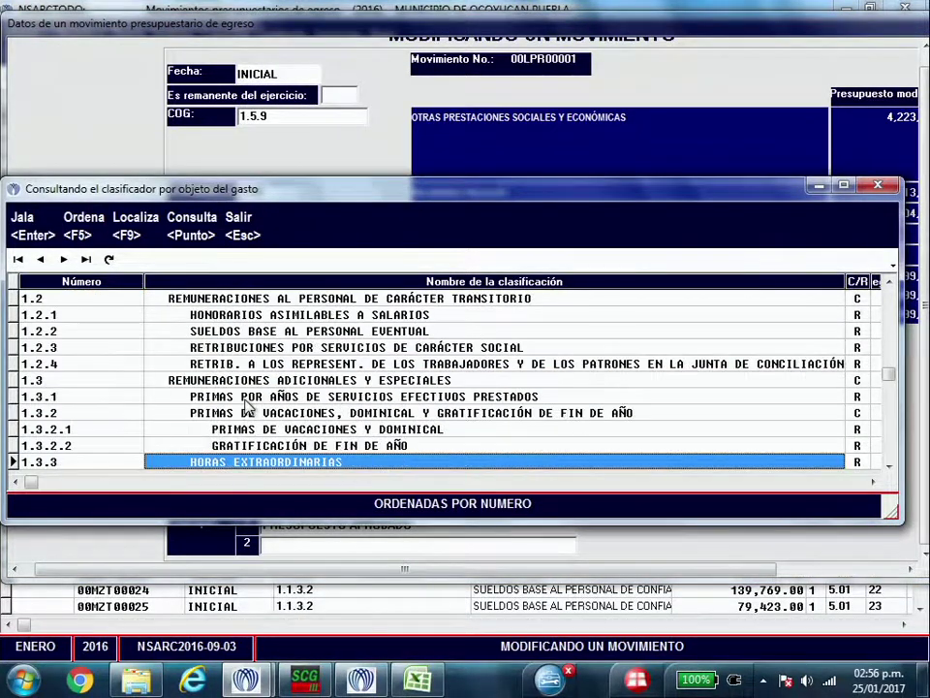
pyautogui.scroll(-11, 247, 404)
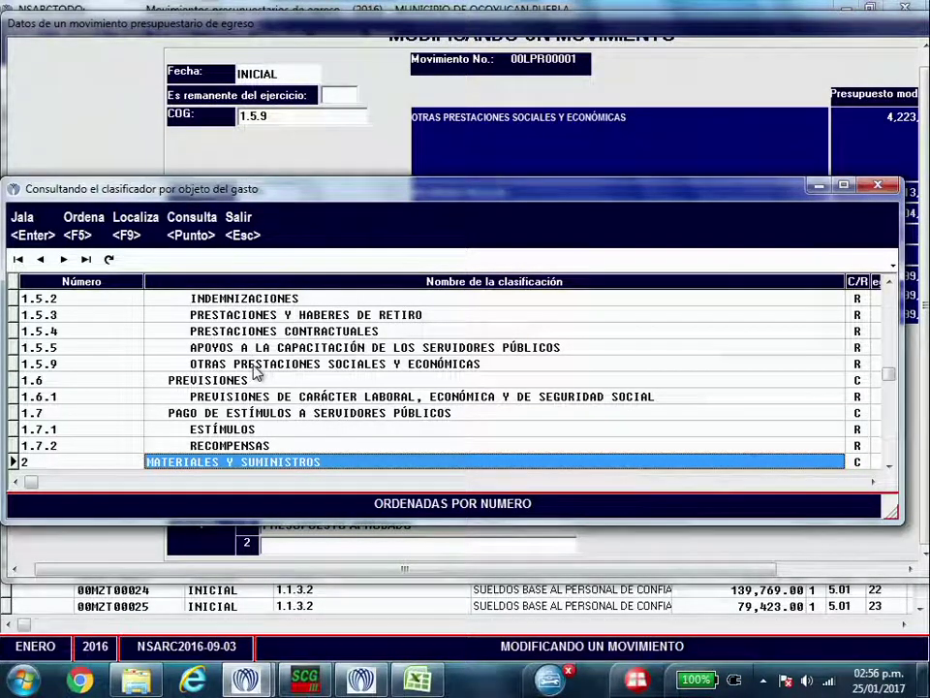
pyautogui.press('Escape')
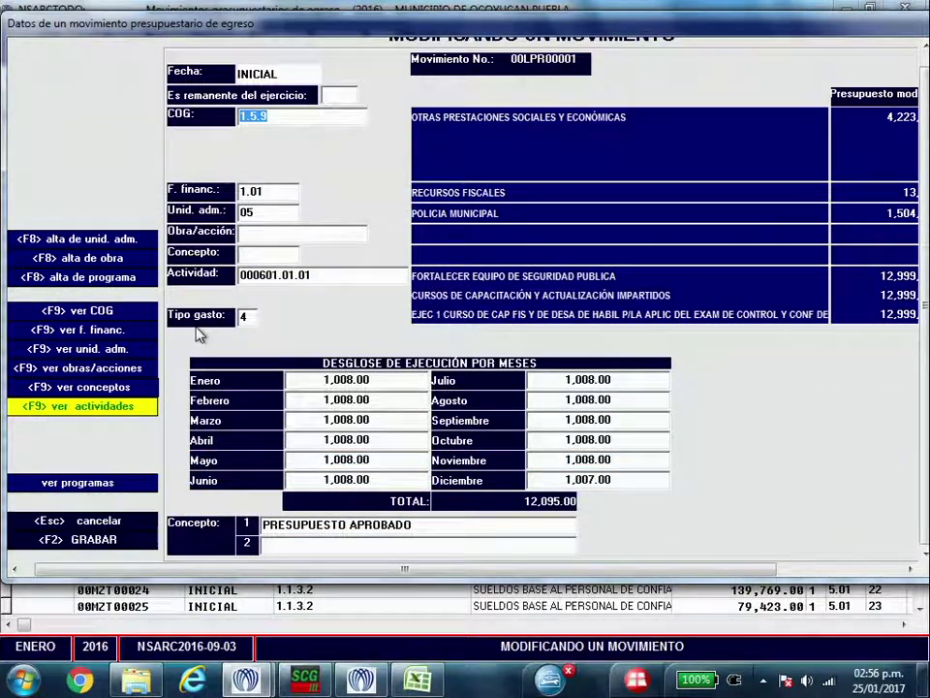
# Review the expense type options again, choose 4, Pensiones y jubilaciones, and cancel the modification of the movement
pyautogui.click(248, 320)
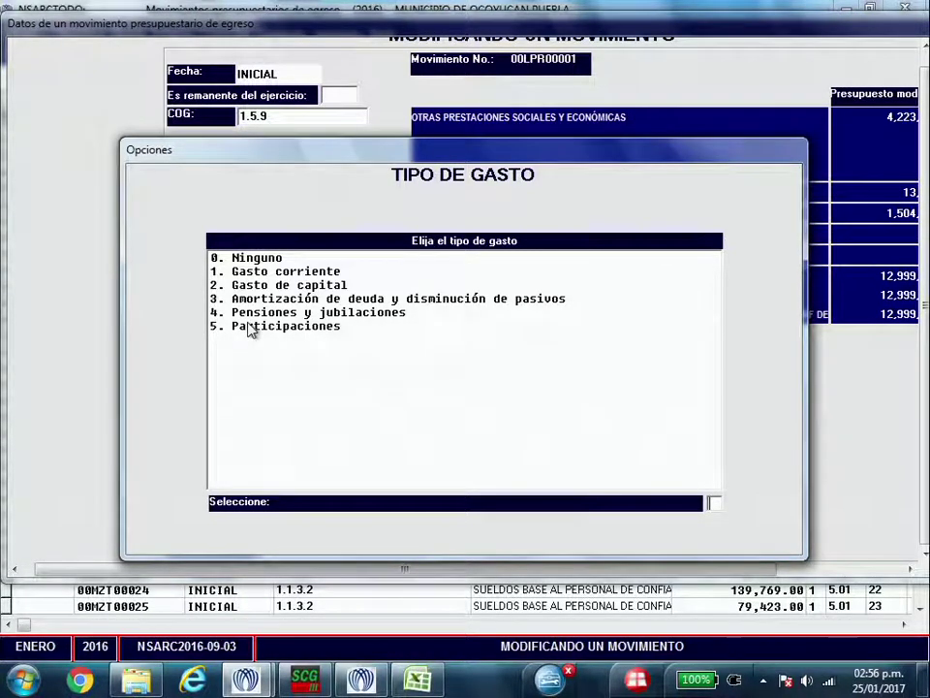
pyautogui.write('4')
pyautogui.press('Return')
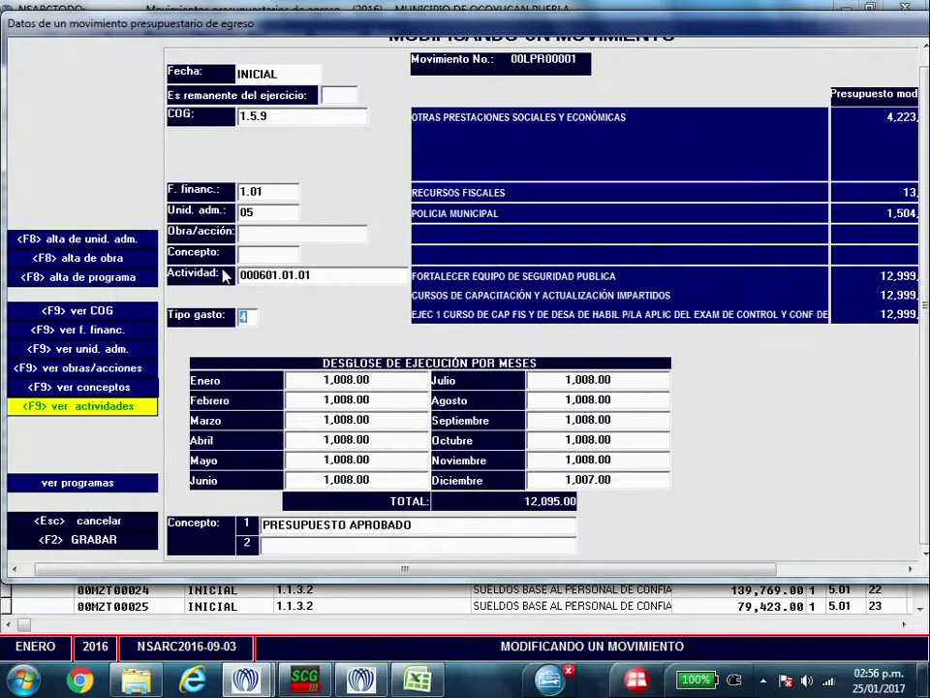
pyautogui.click(109, 523)
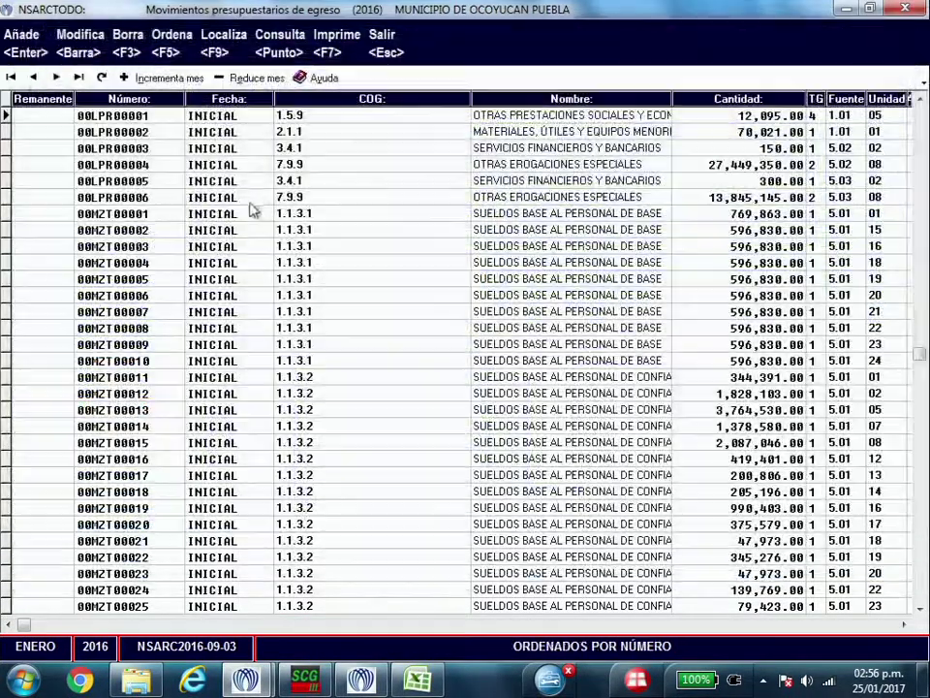
# Order the expense movements by COG and move the TG column so it follows the COG column
pyautogui.click(181, 49)
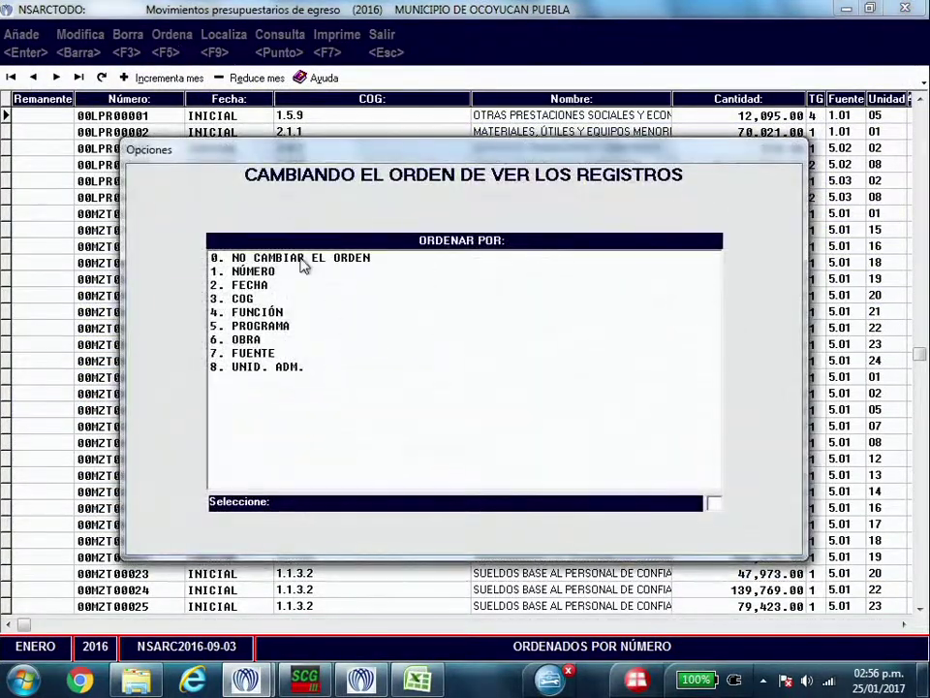
pyautogui.press('3')
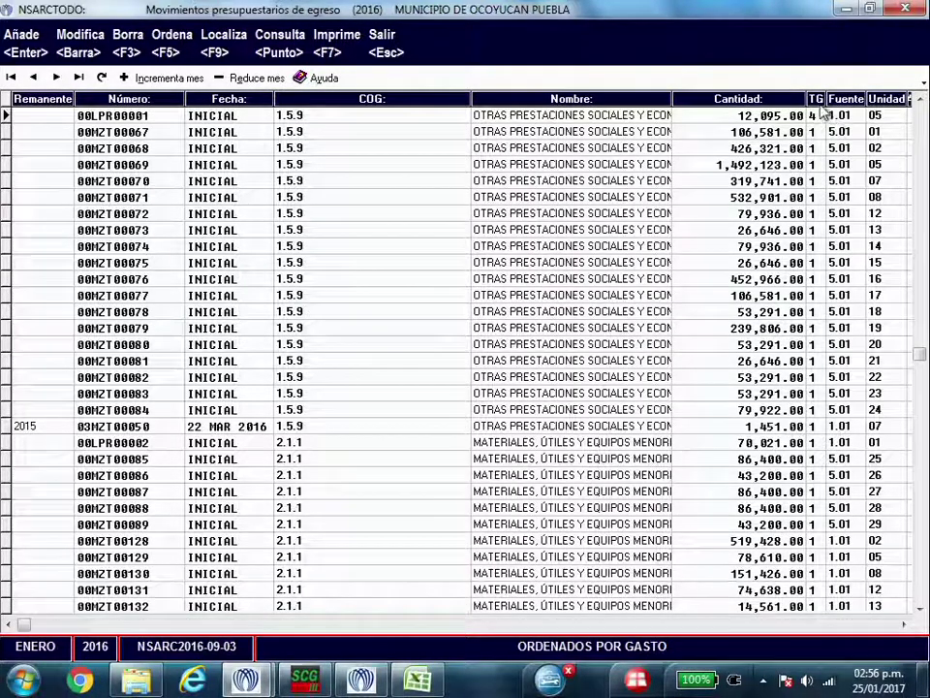
pyautogui.moveTo(392, 142)
pyautogui.mouseDown()
pyautogui.moveTo(474, 104)
pyautogui.moveTo(465, 141)
pyautogui.mouseUp()
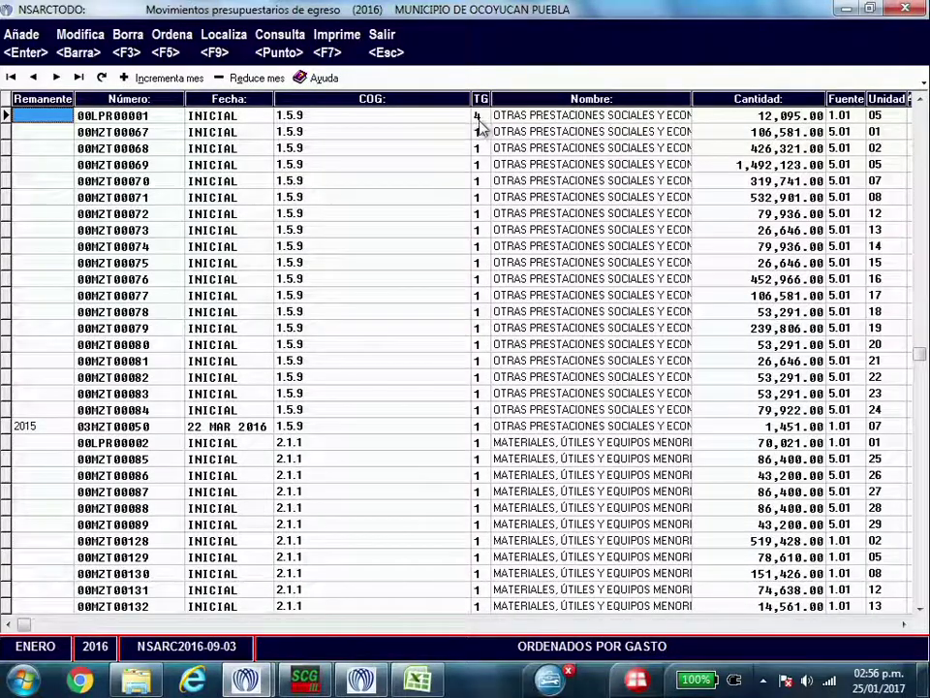
# Modify movement 00LPR00001, setting its Tipo gasto to 1, Gasto corriente, and save it
pyautogui.click(477, 116)
pyautogui.click(79, 35)
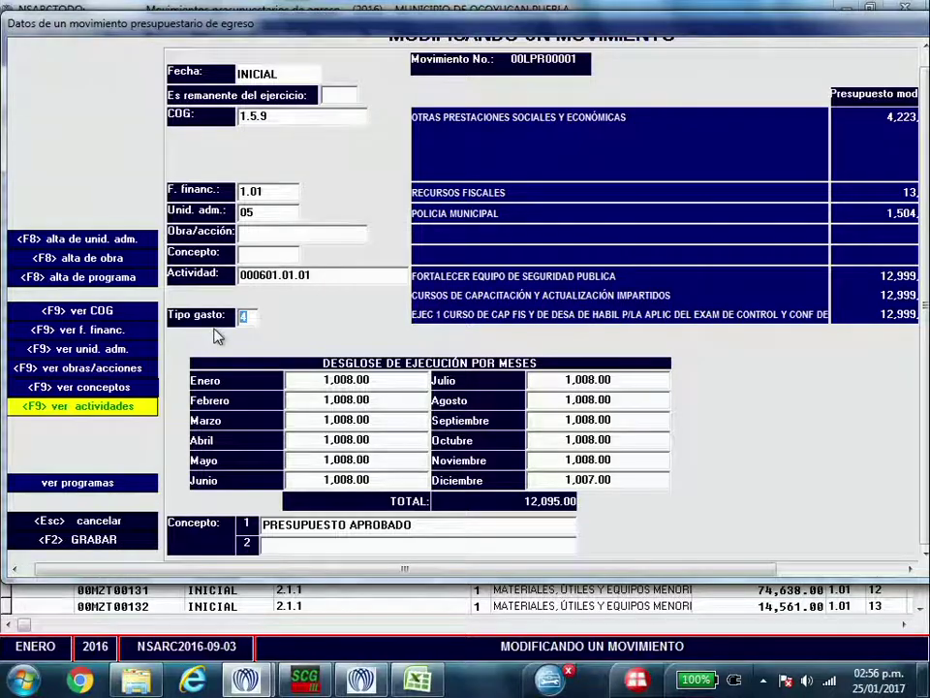
pyautogui.click(77, 541)
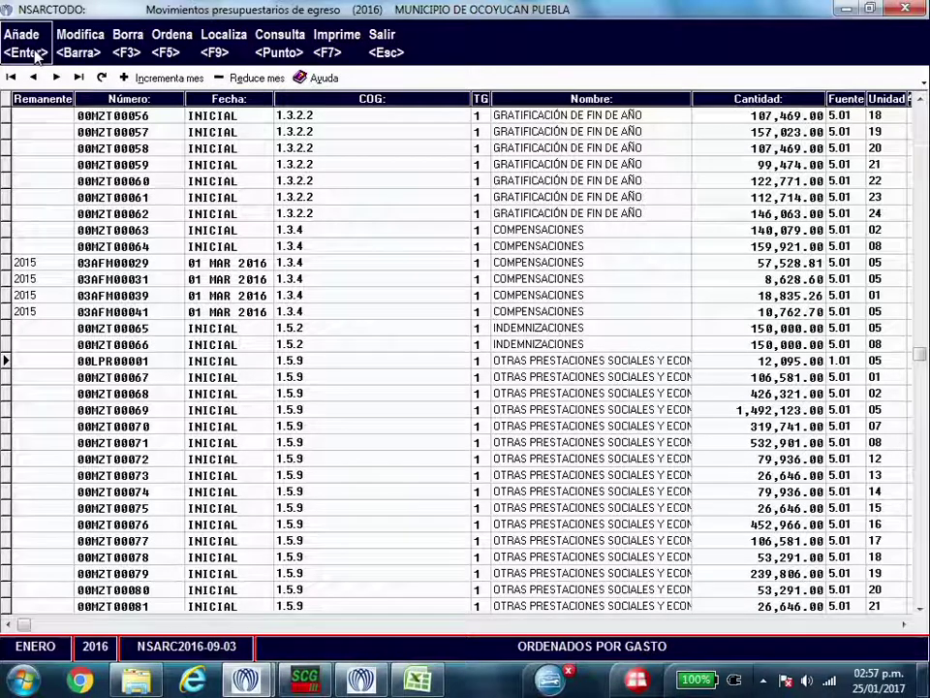
# Open movement 03AFM00029 for modification, examine its date and Es remanente del ejercicio field, and leave it without saving
pyautogui.click(36, 268)
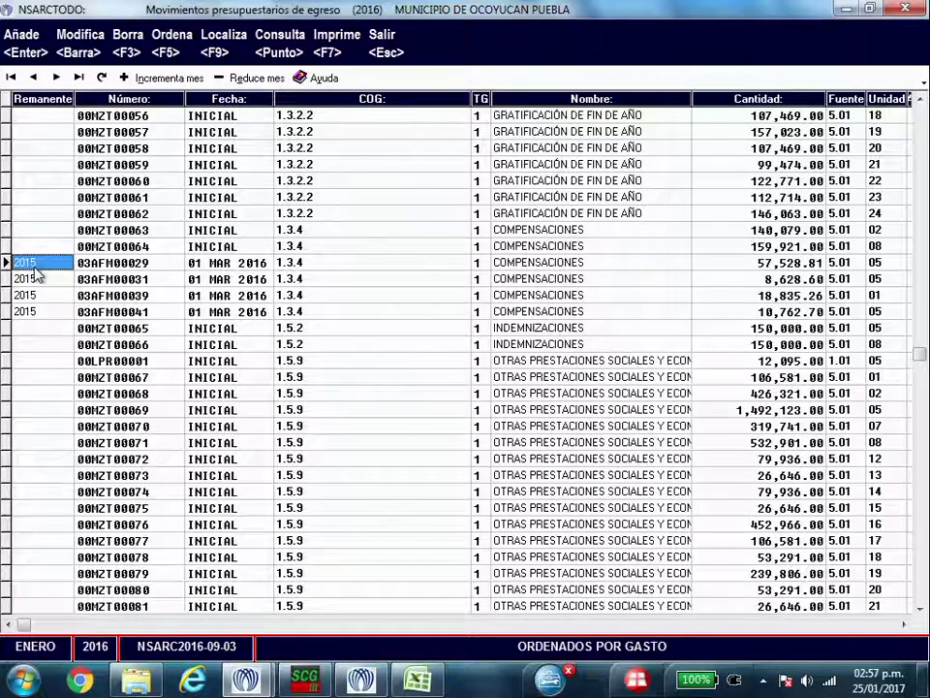
pyautogui.click(81, 43)
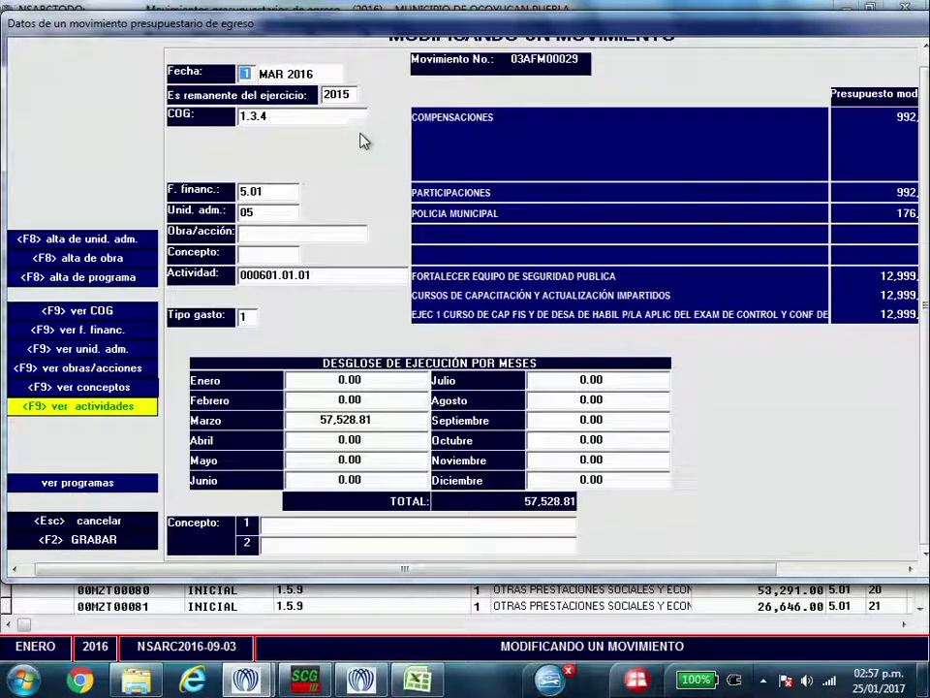
pyautogui.click(352, 93)
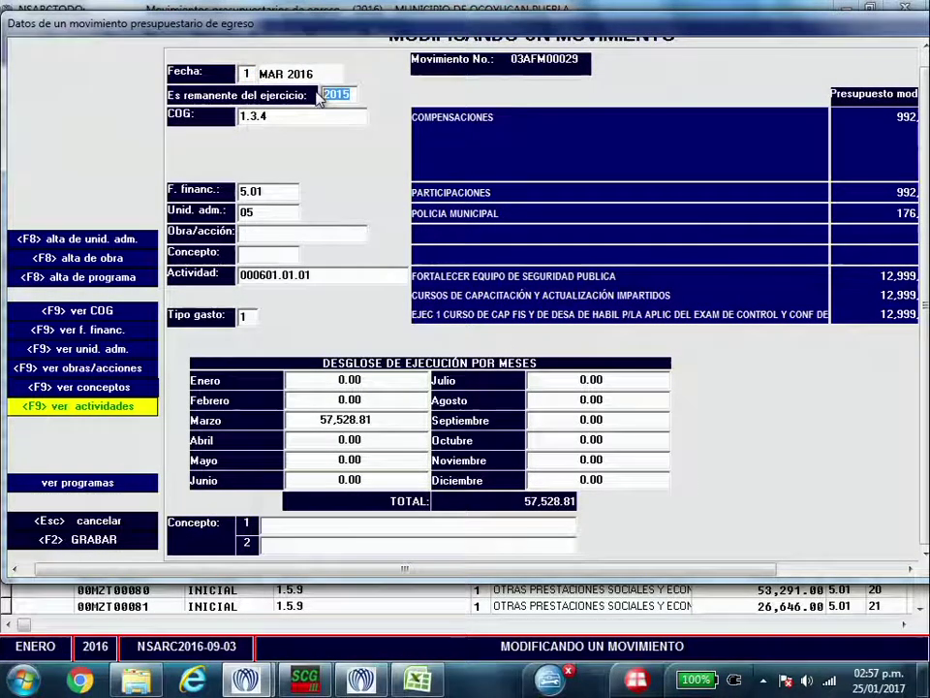
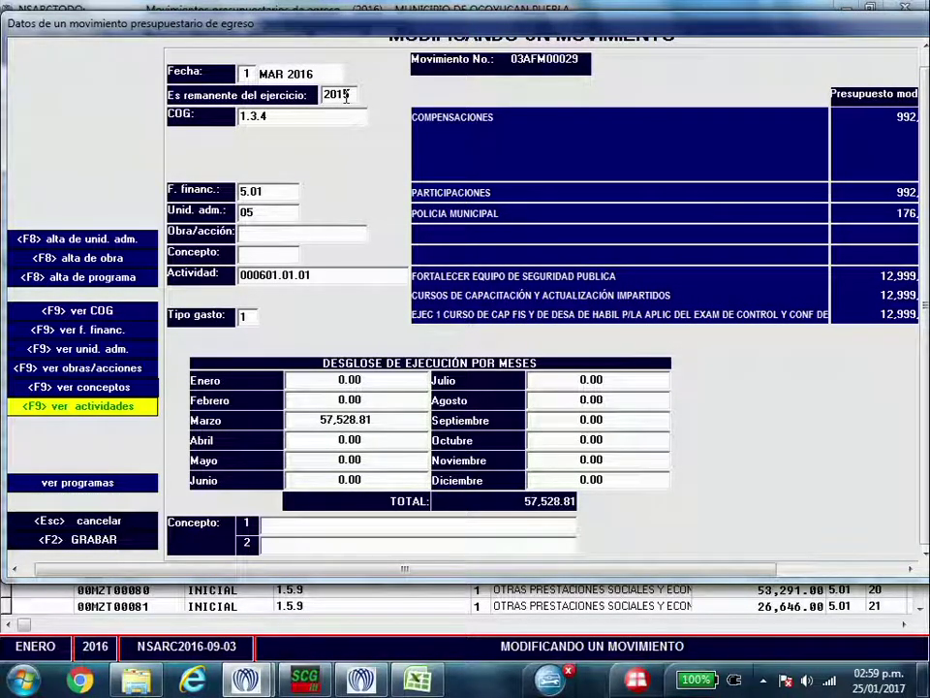
pyautogui.click(52, 525)
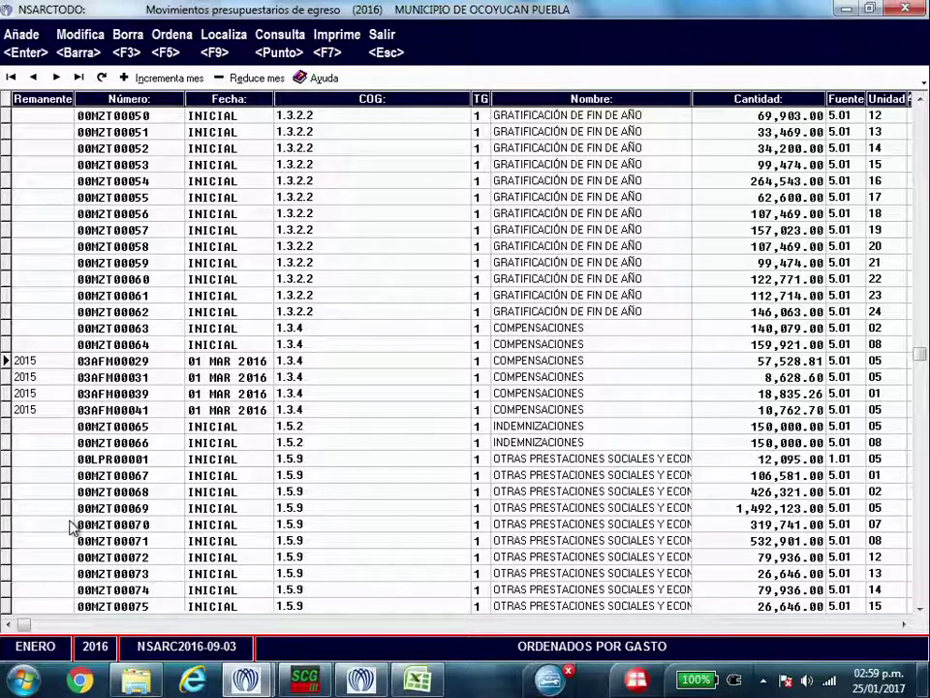
pyautogui.click(244, 365)
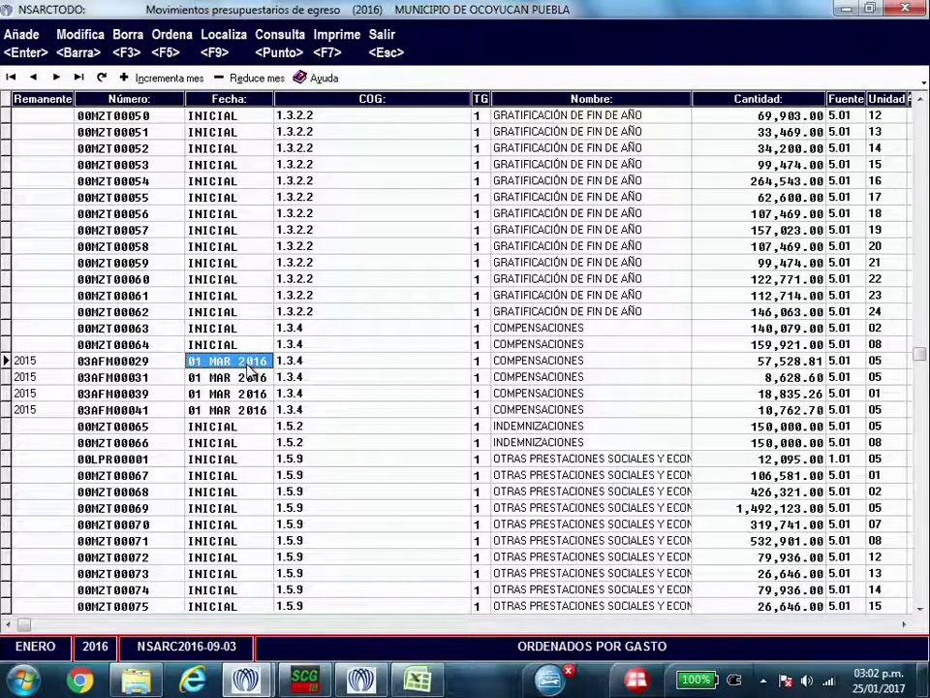
pyautogui.click(85, 43)
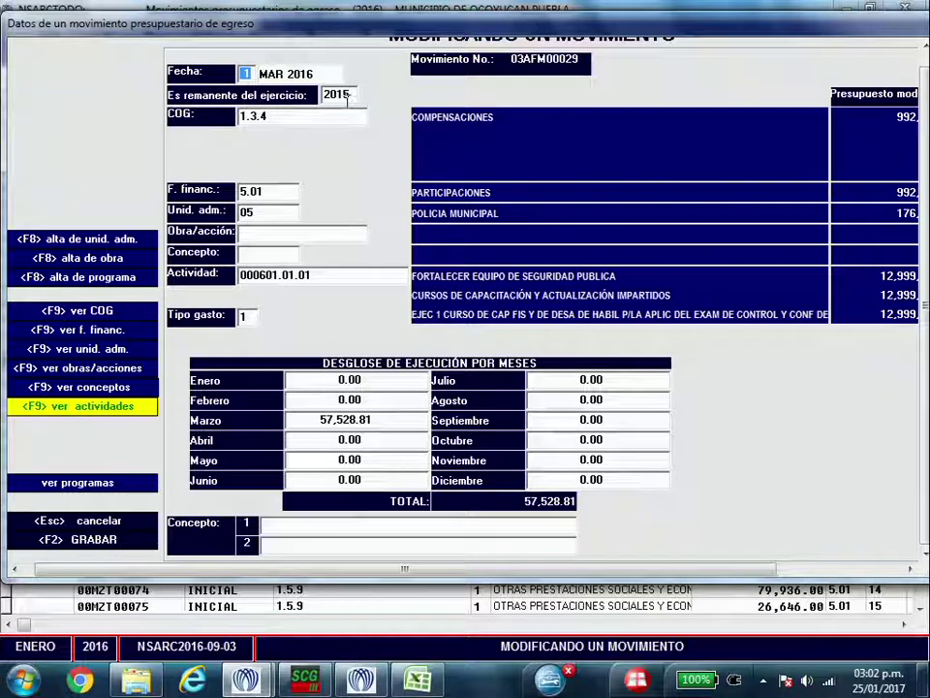
pyautogui.click(46, 525)
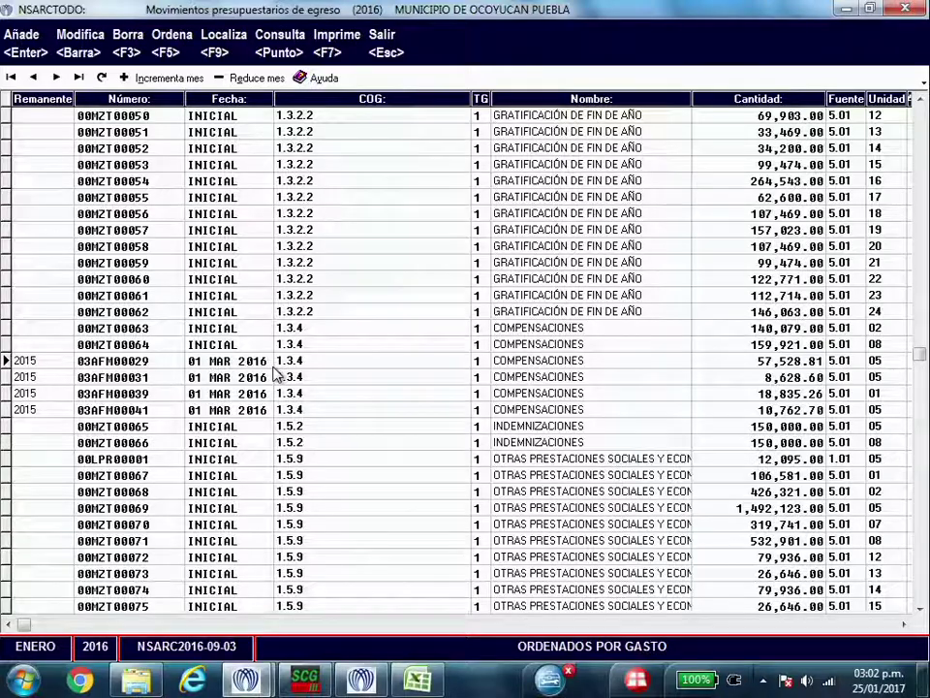
# Display the printable report of expense movement 00MZT00054, examine its monthly breakdown and budget policy entries, and close it
pyautogui.click(327, 182)
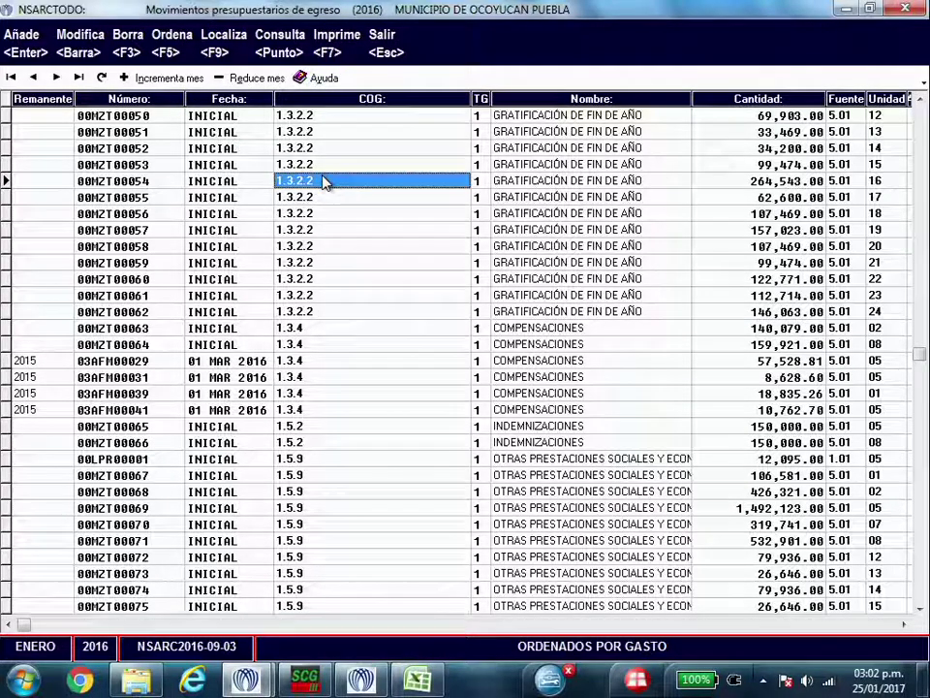
pyautogui.click(337, 39)
pyautogui.scroll(-3, 327, 415)
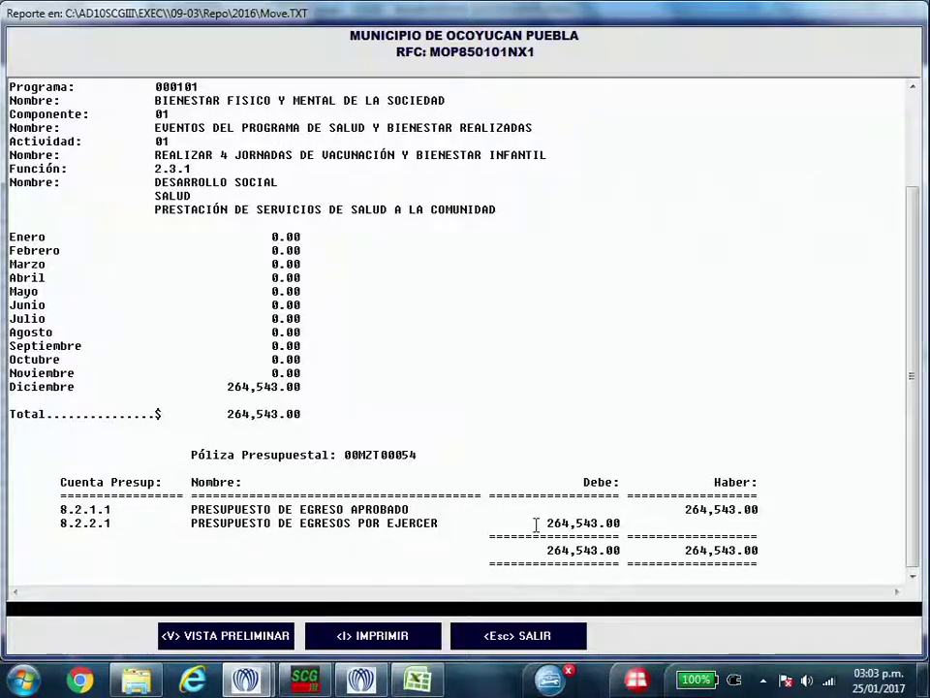
pyautogui.press('Escape')
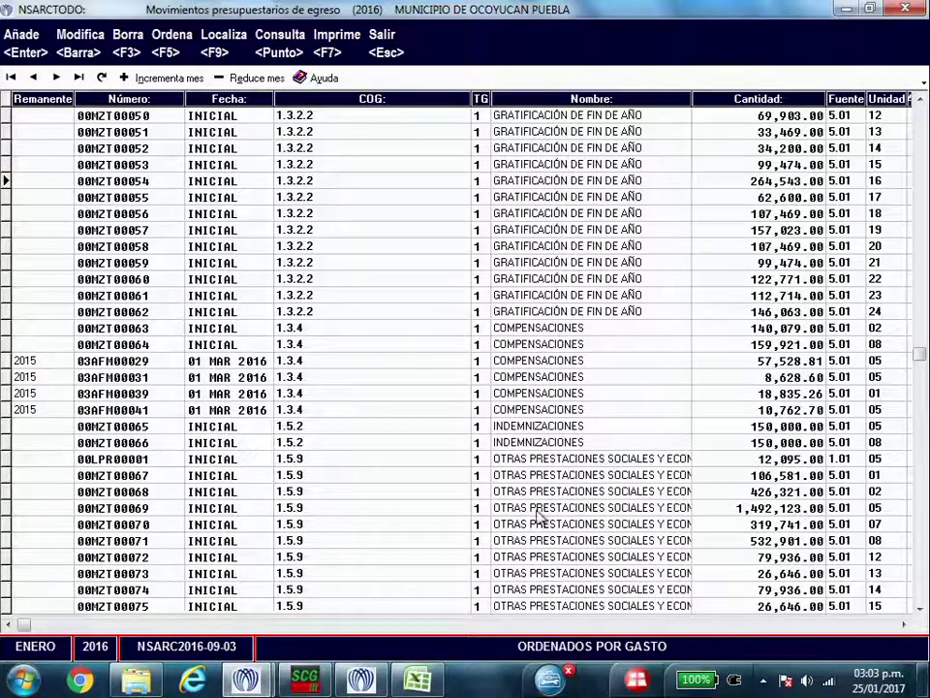
pyautogui.click(330, 43)
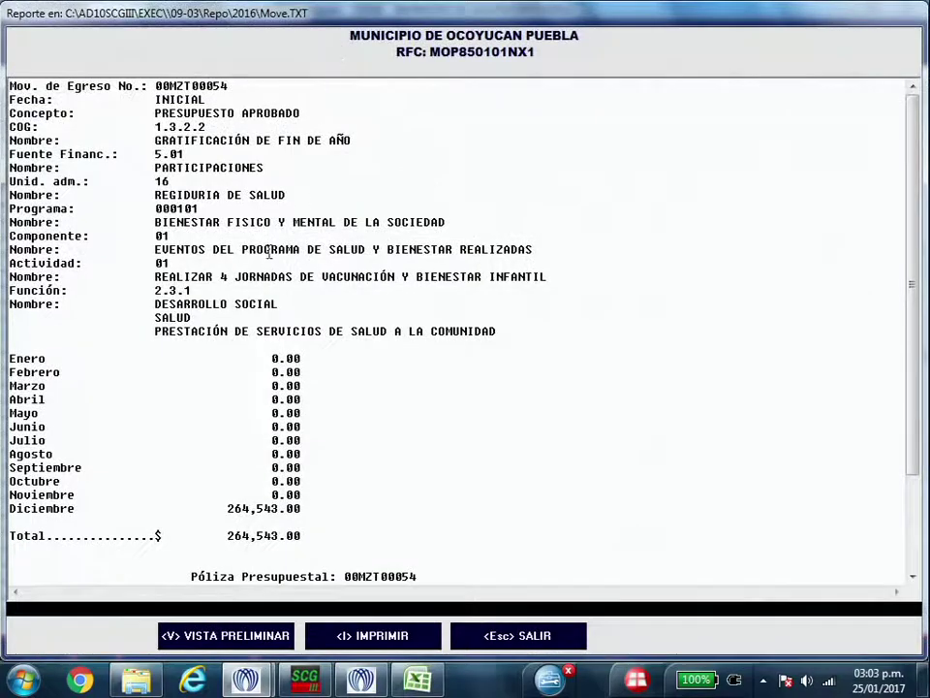
pyautogui.scroll(-3, 401, 382)
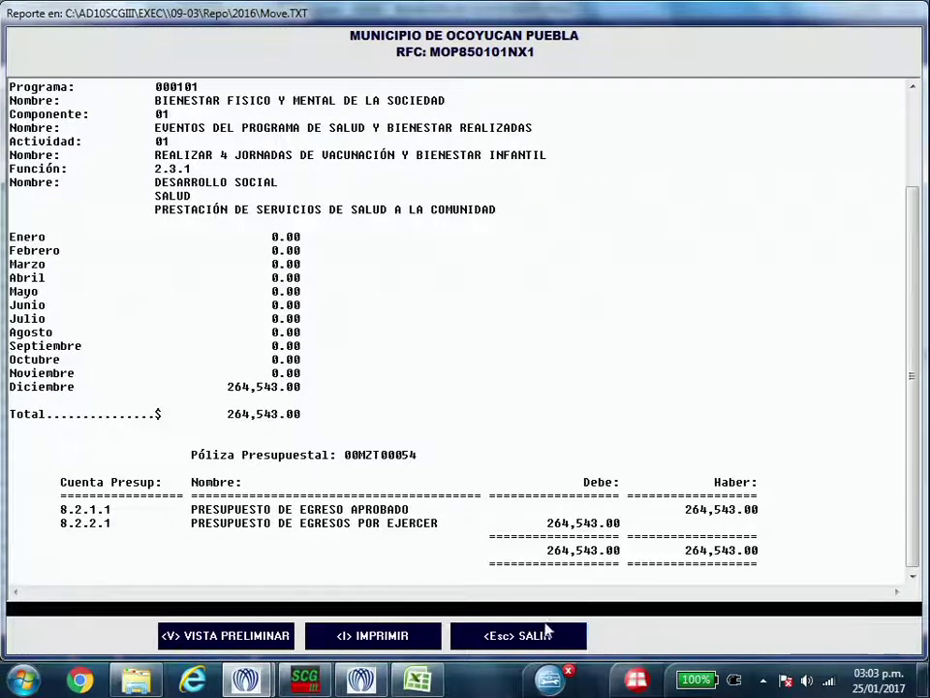
pyautogui.click(463, 639)
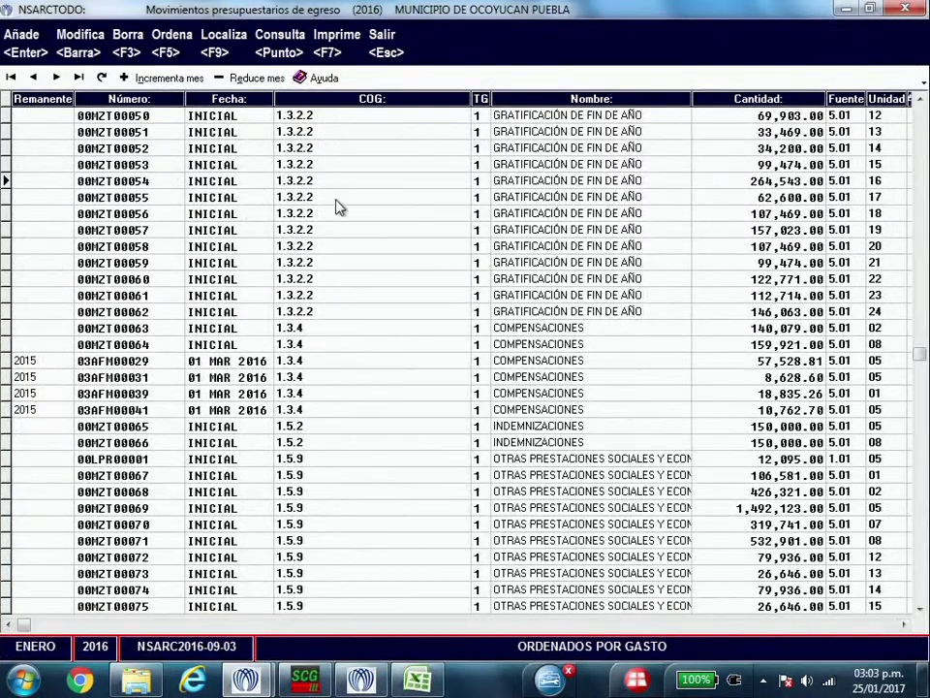
# Switch to the income budget movements, display the report of movement 00MZT00008 to examine its budget policy, and close it
pyautogui.click(385, 50)
pyautogui.click(172, 57)
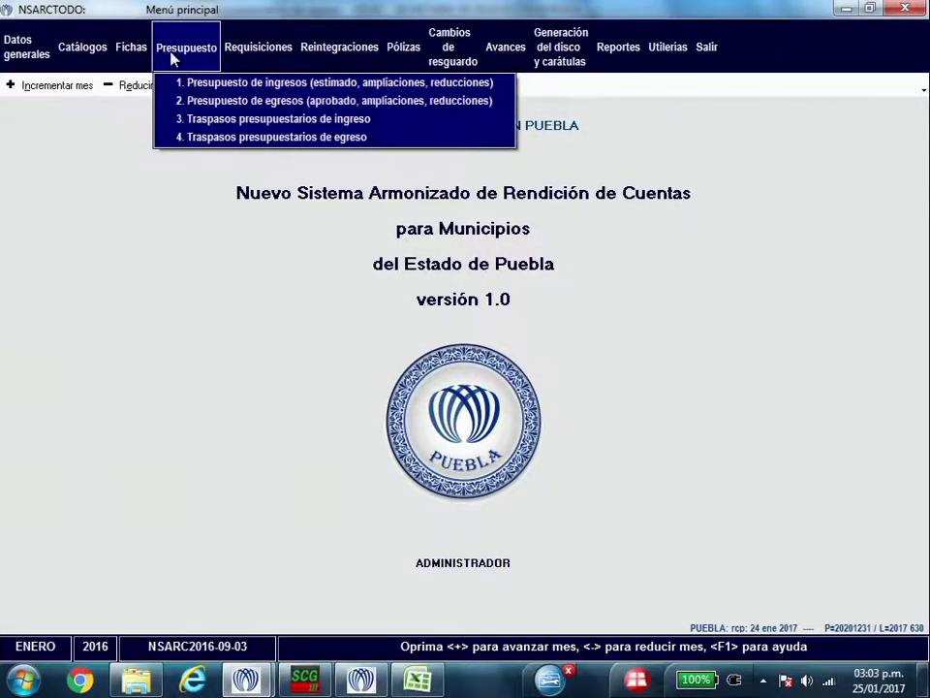
pyautogui.click(201, 85)
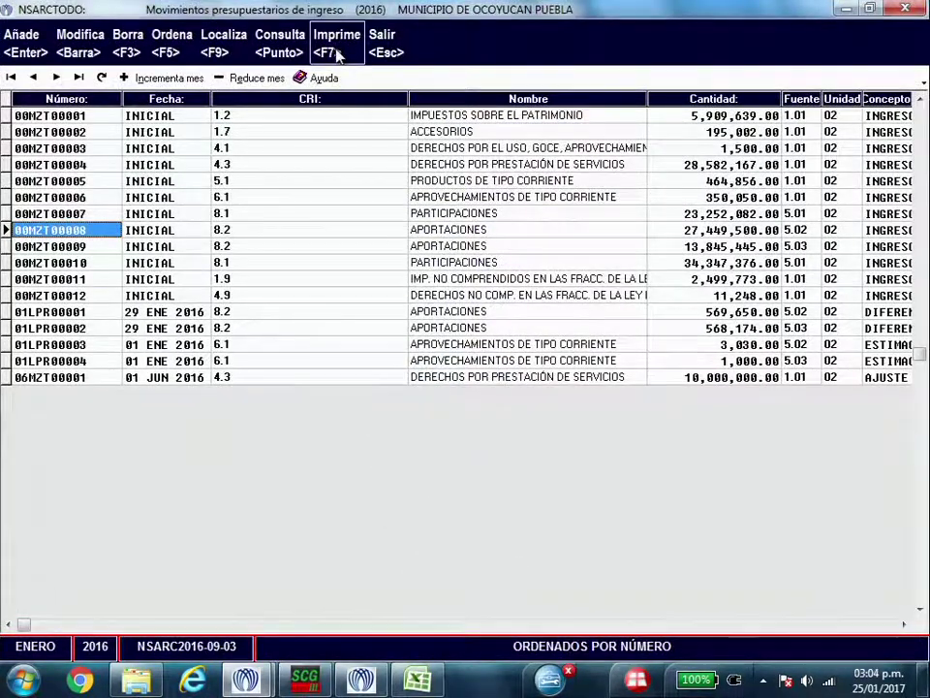
pyautogui.click(328, 48)
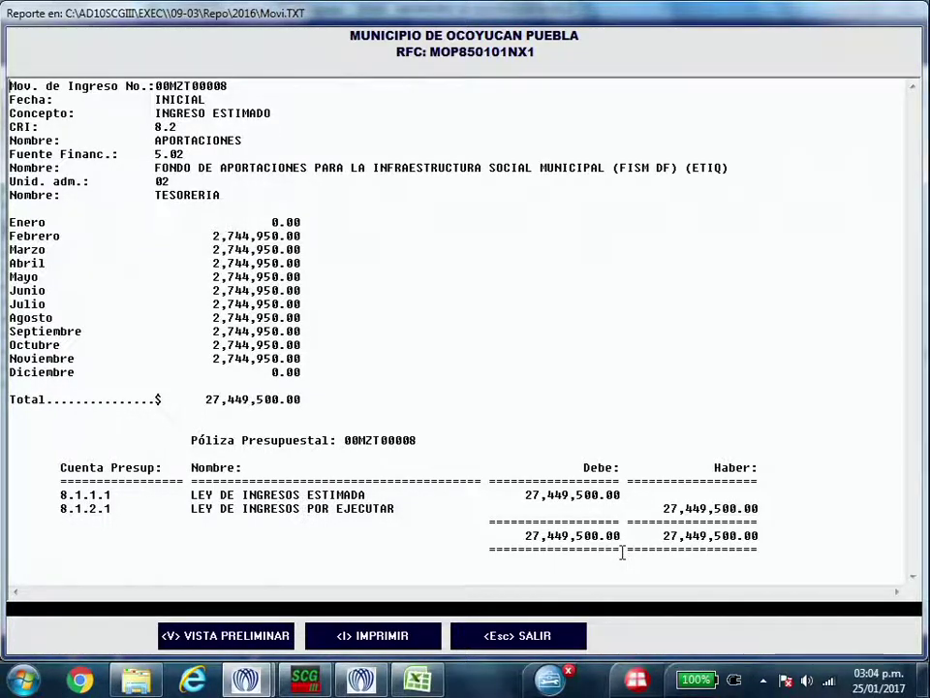
pyautogui.click(549, 643)
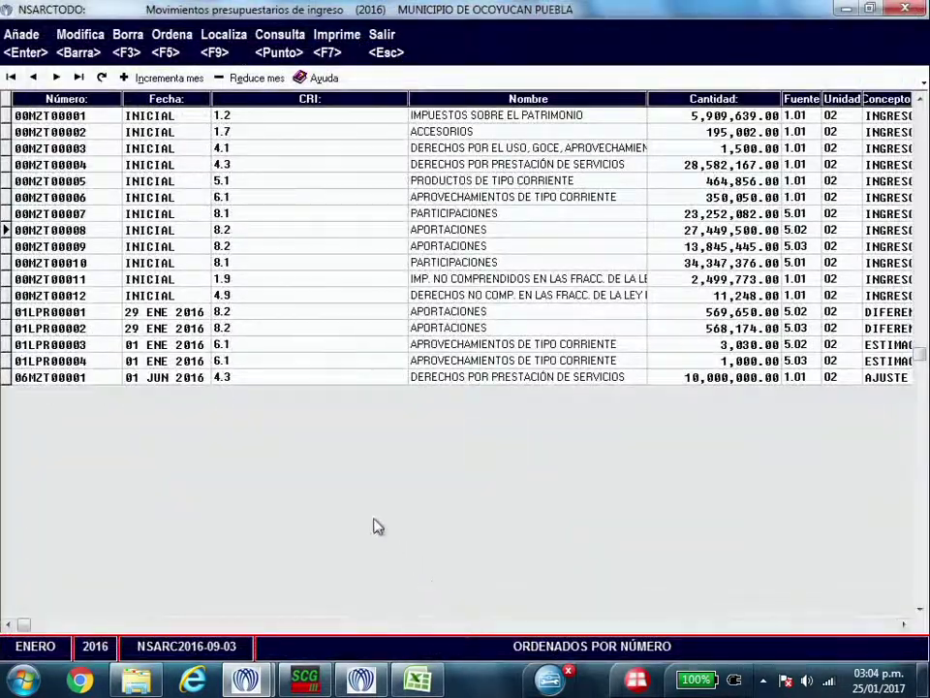
# Leave the income movements, go to the expense budget transfers and open transfer 01AFM00001 for modification
pyautogui.click(382, 53)
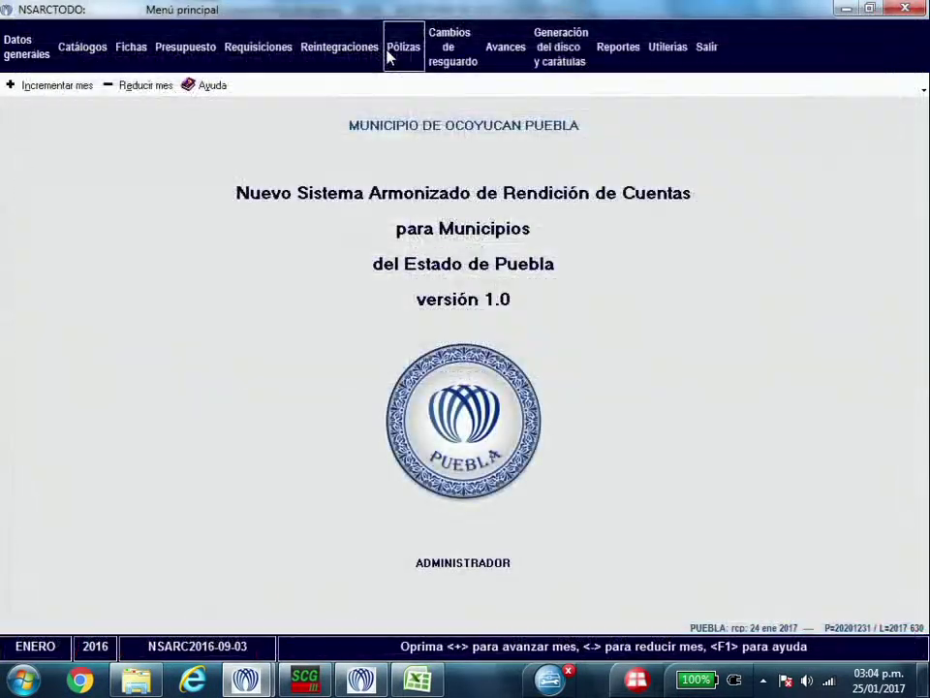
pyautogui.click(188, 55)
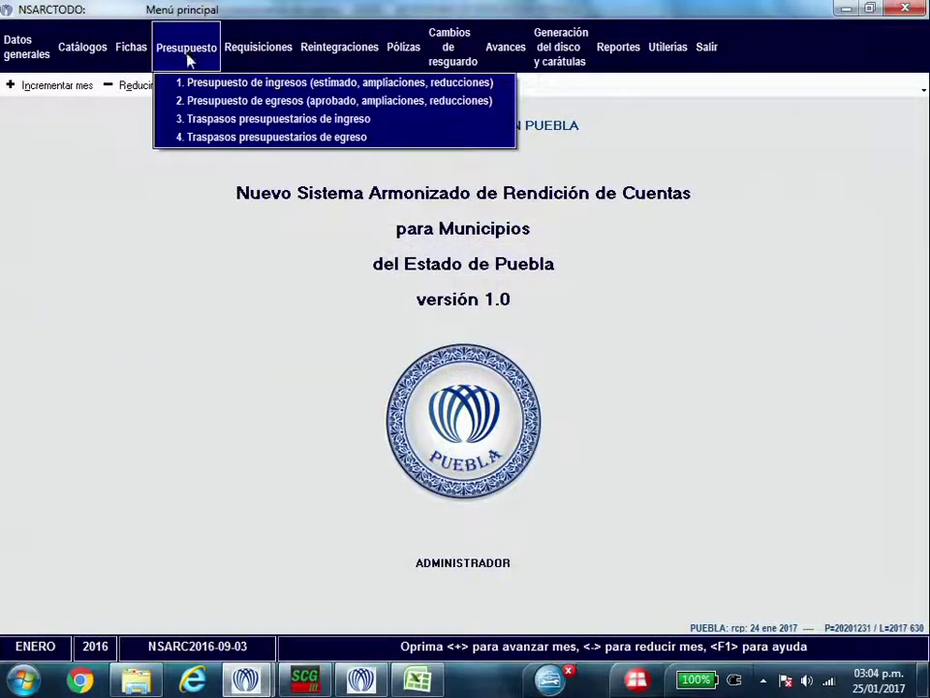
pyautogui.click(234, 139)
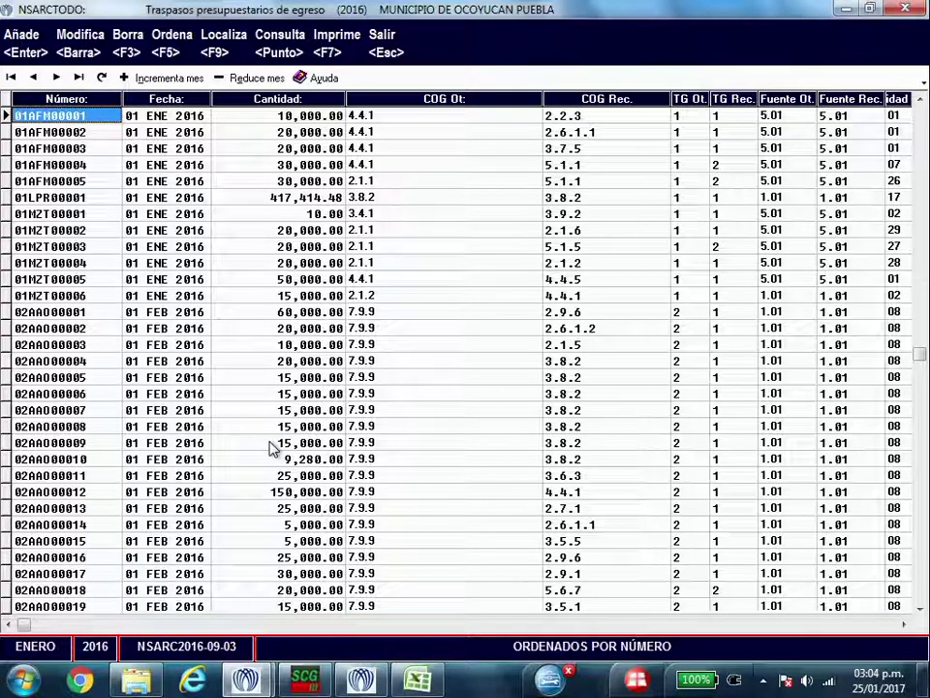
pyautogui.press('space')
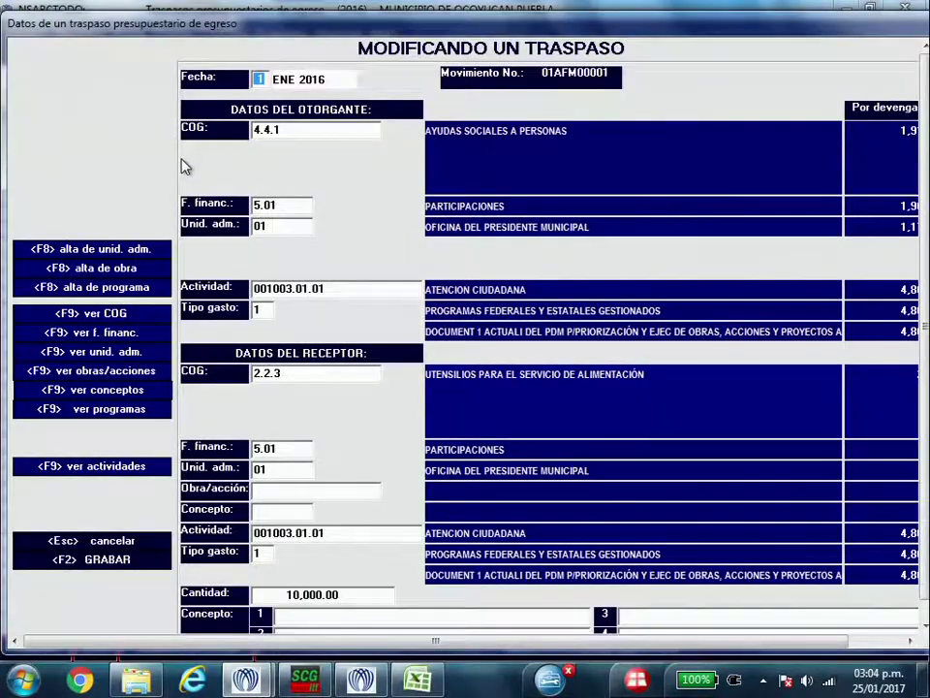